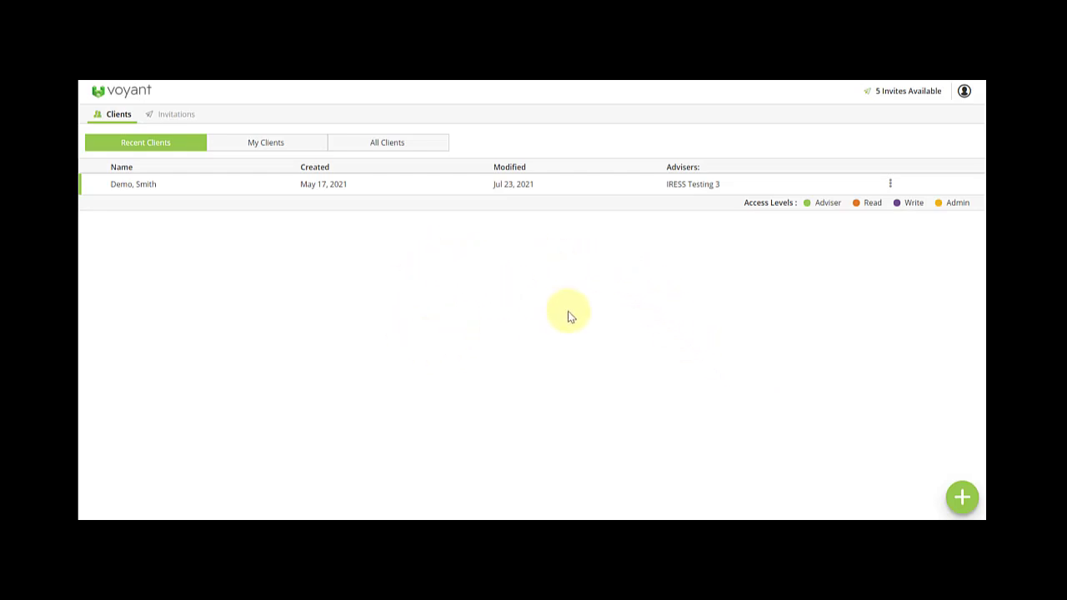
# - Start an Iress client import and search Iress by the client's surname
pyautogui.click(963, 497)
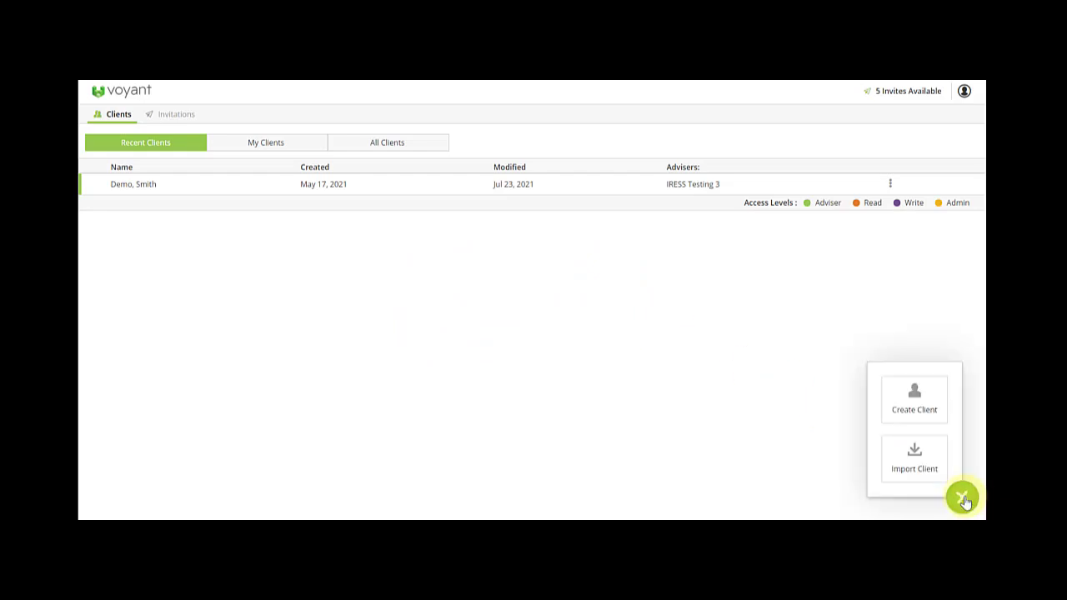
pyautogui.click(915, 468)
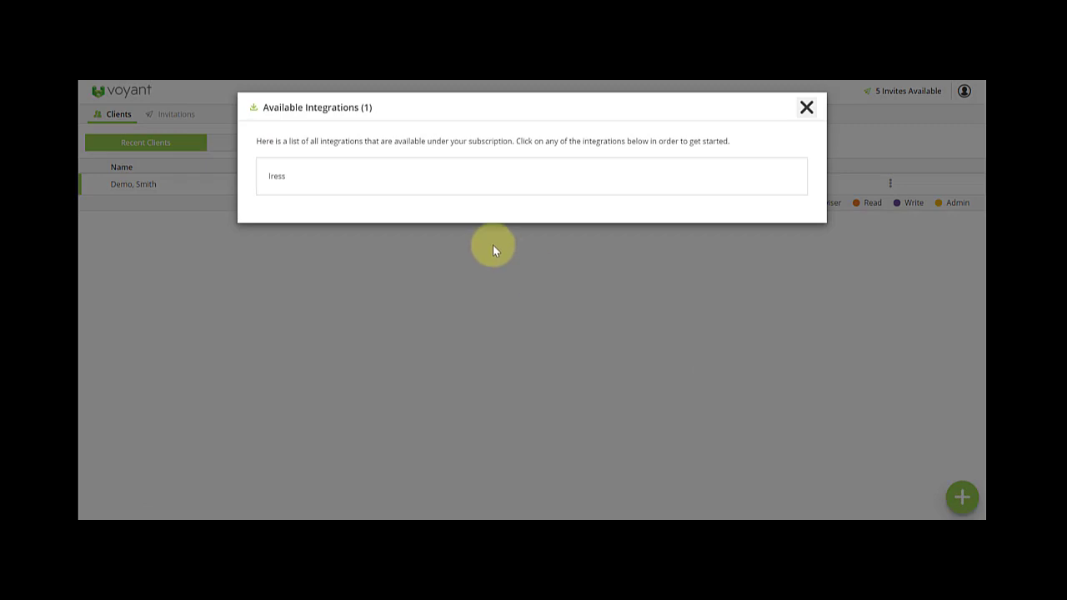
pyautogui.click(346, 183)
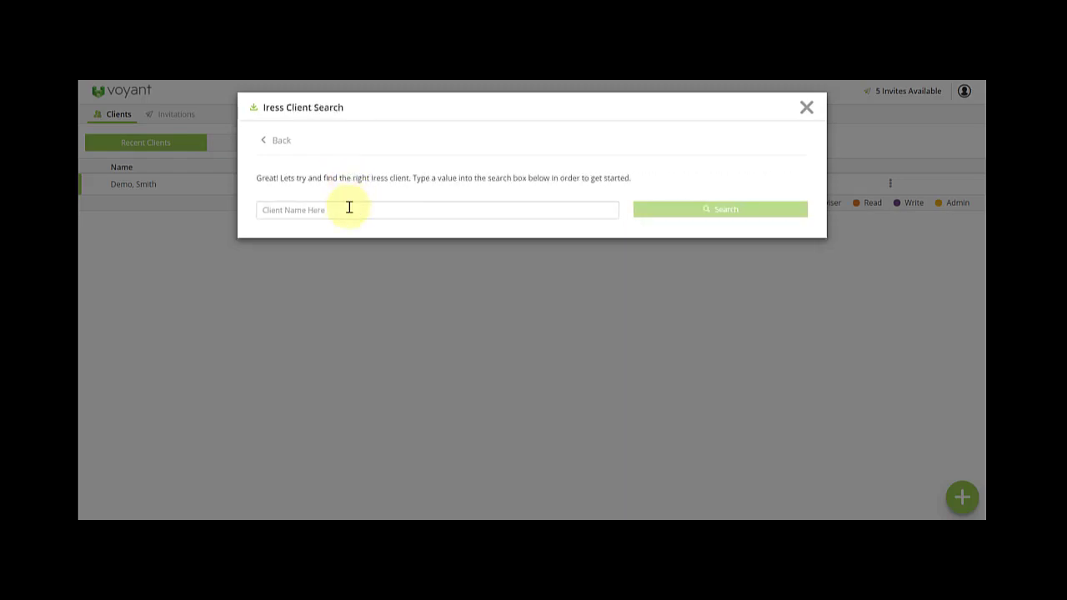
pyautogui.click(347, 214)
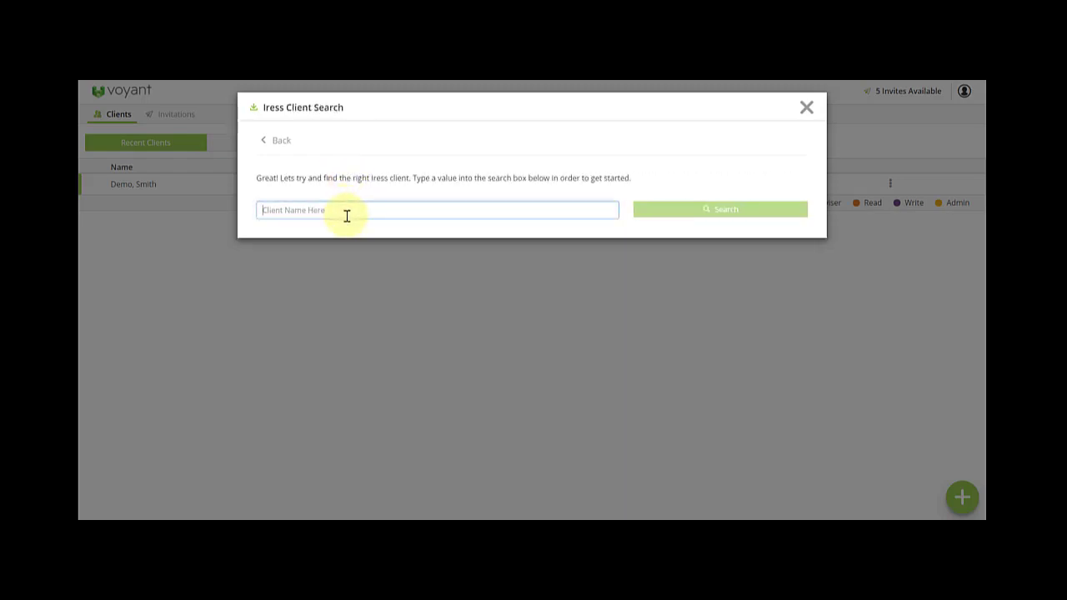
pyautogui.write('mckain')
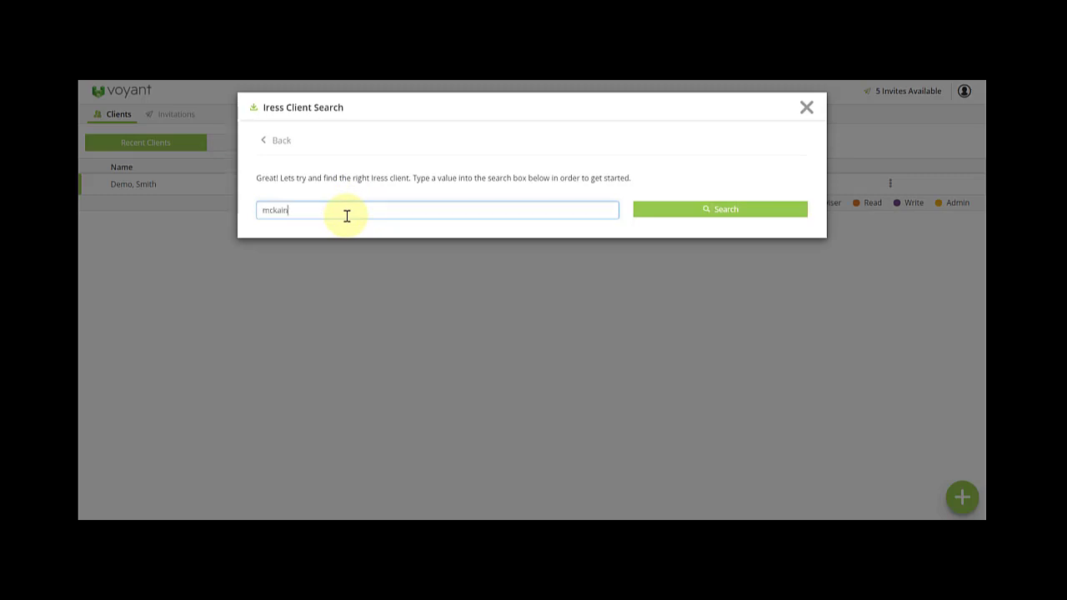
pyautogui.click(699, 213)
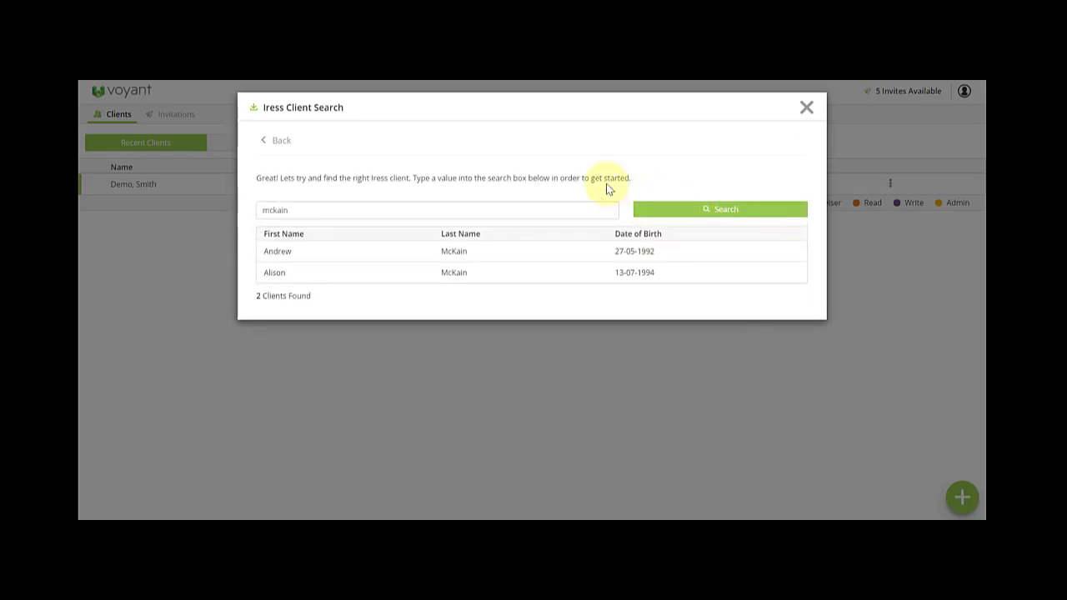
# - Choose the first matching client and step through Primary, Secondary and Other to the Summary
pyautogui.click(482, 255)
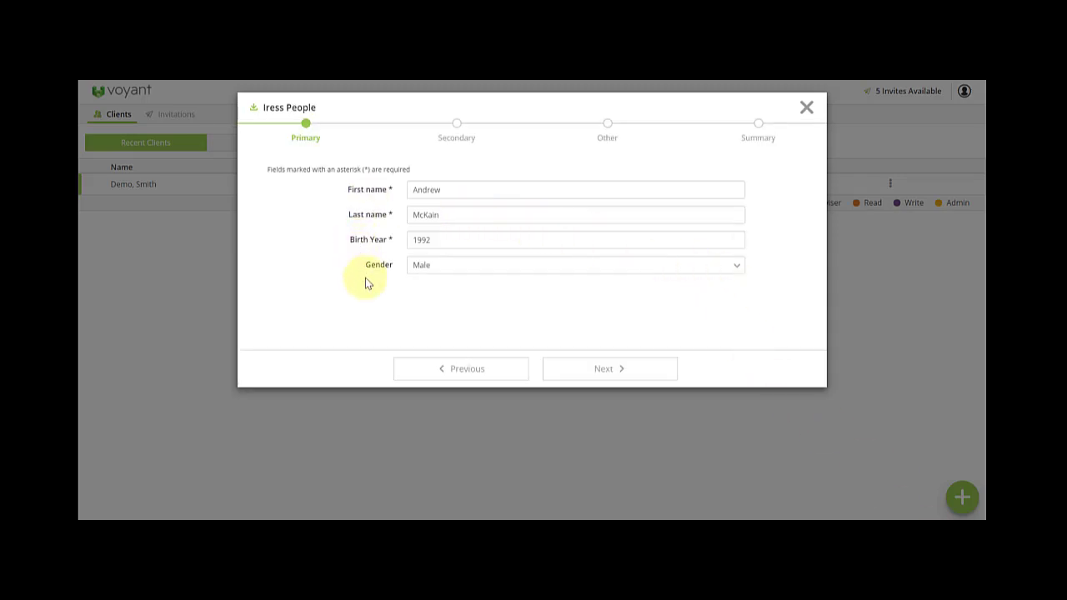
pyautogui.click(650, 378)
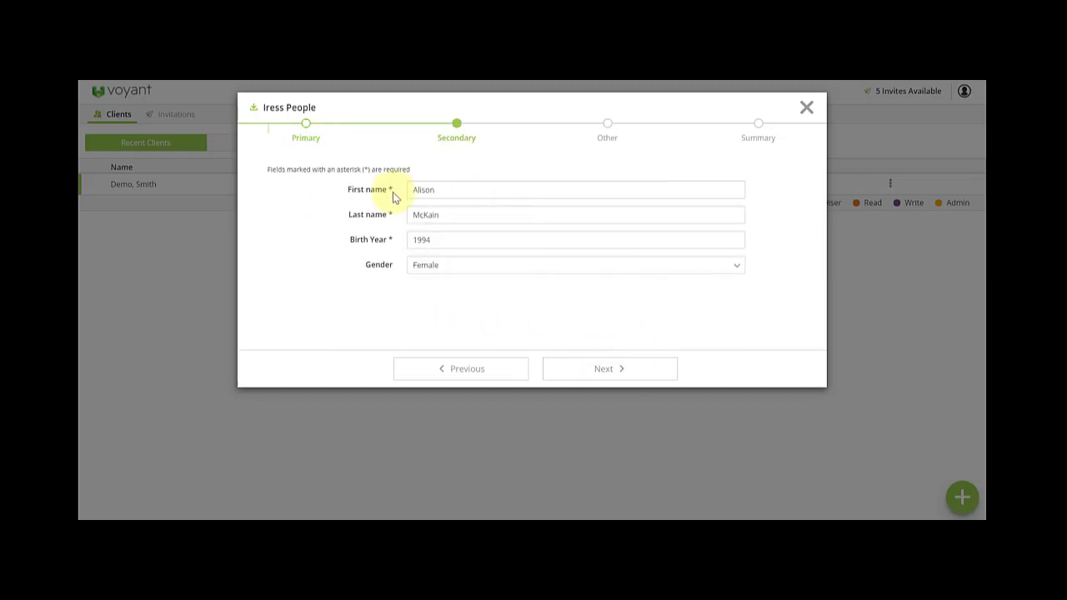
pyautogui.click(621, 376)
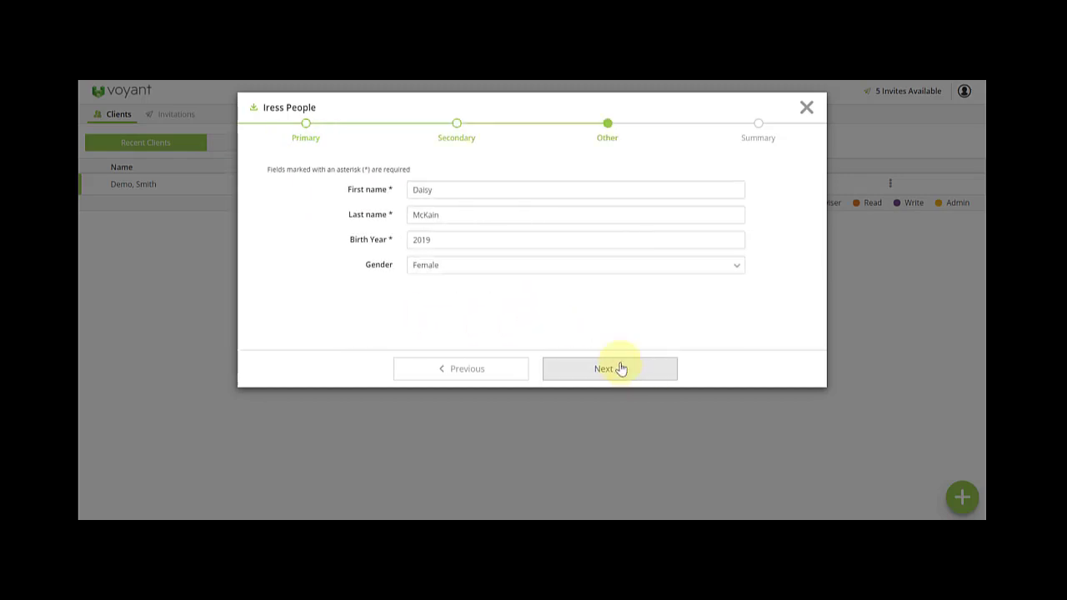
pyautogui.click(617, 370)
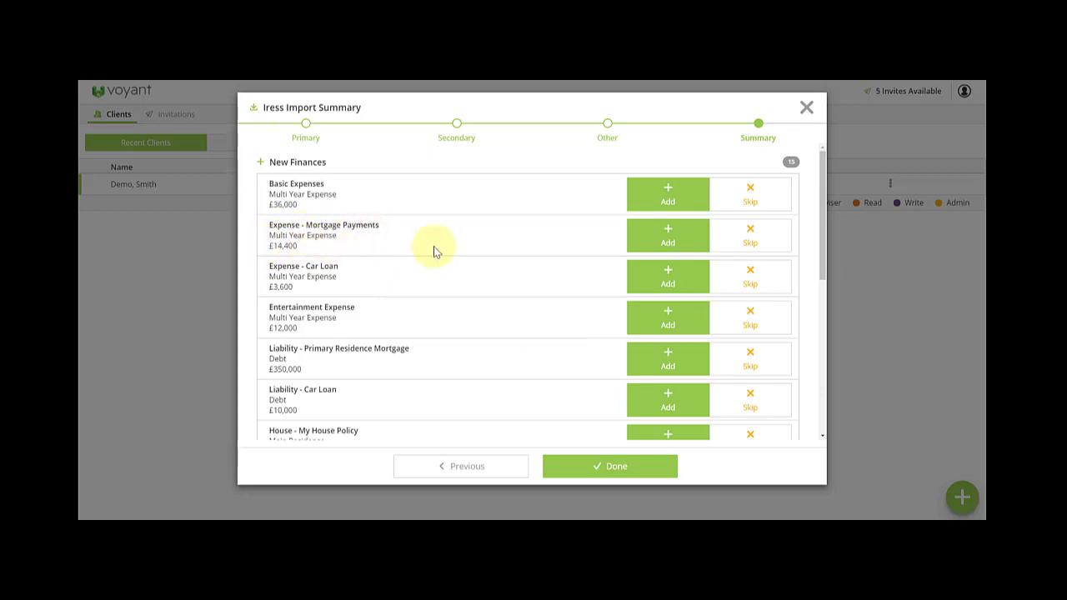
# - Skip Expense - Mortgage Payments, review the remaining new finances and finish the import
pyautogui.click(752, 237)
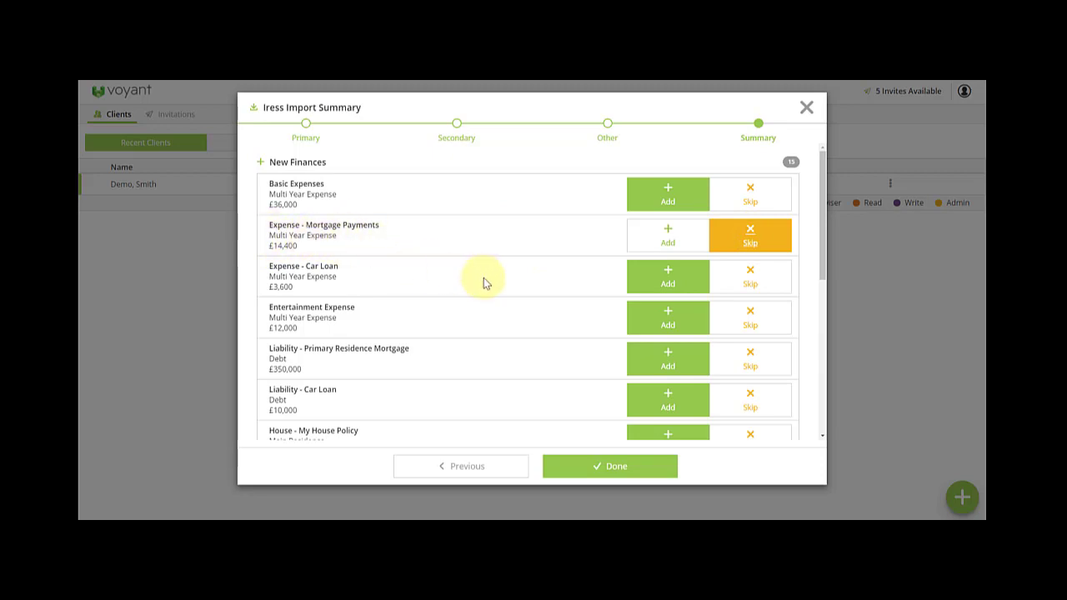
pyautogui.scroll(-2, 484, 281)
pyautogui.scroll(2, 483, 282)
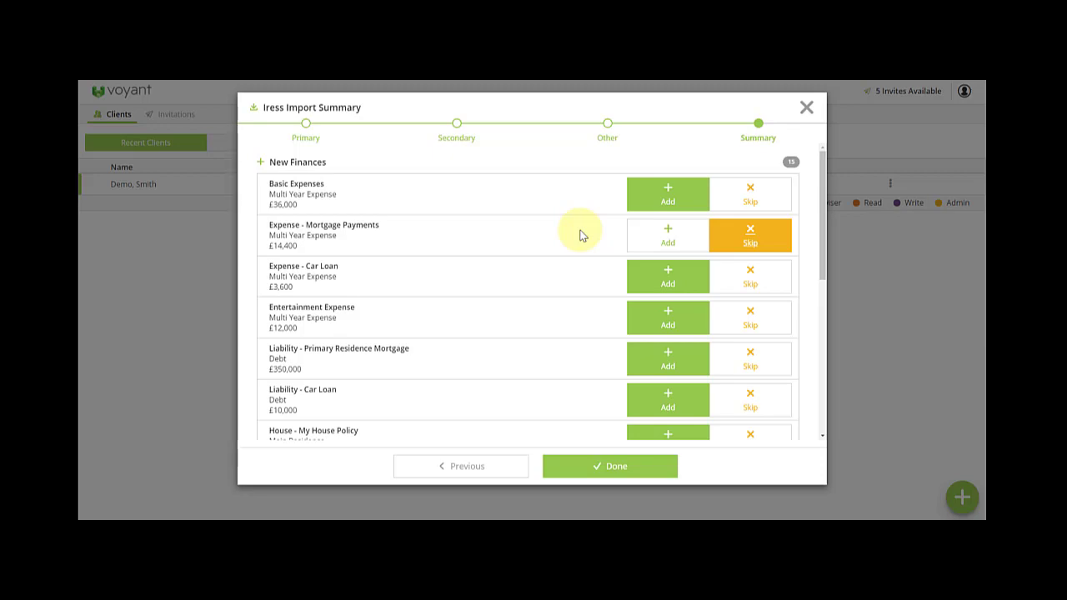
pyautogui.click(618, 472)
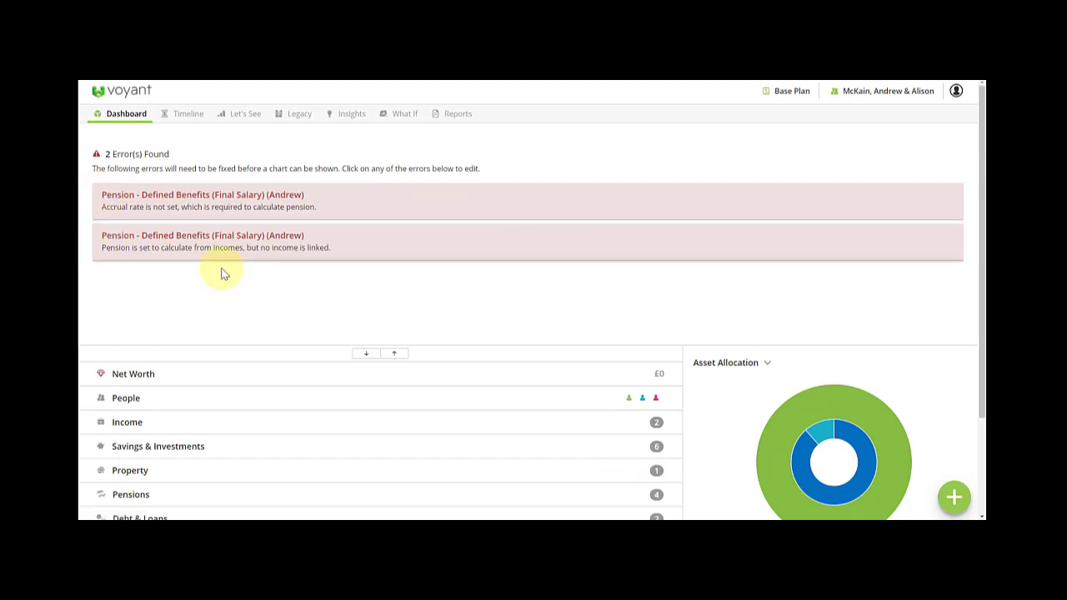
# - Open the first Pension - Defined Benefits (Final Salary) error box on the dashboard
pyautogui.click(273, 207)
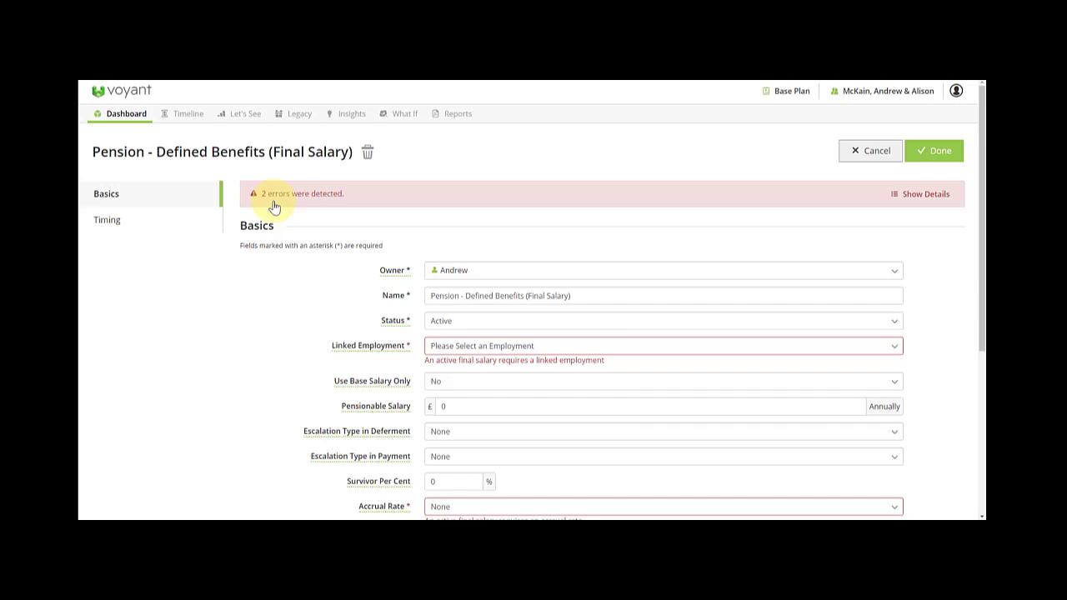
# - Link the final-salary pension to Job, set it to Deferred with amount 10,000
pyautogui.click(490, 352)
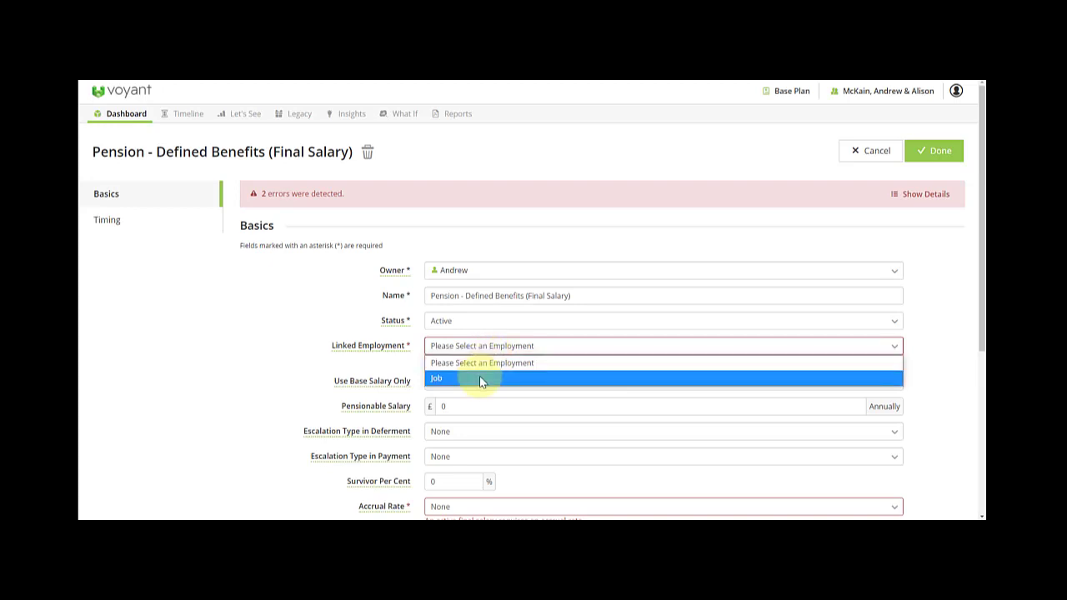
pyautogui.click(479, 379)
pyautogui.click(466, 326)
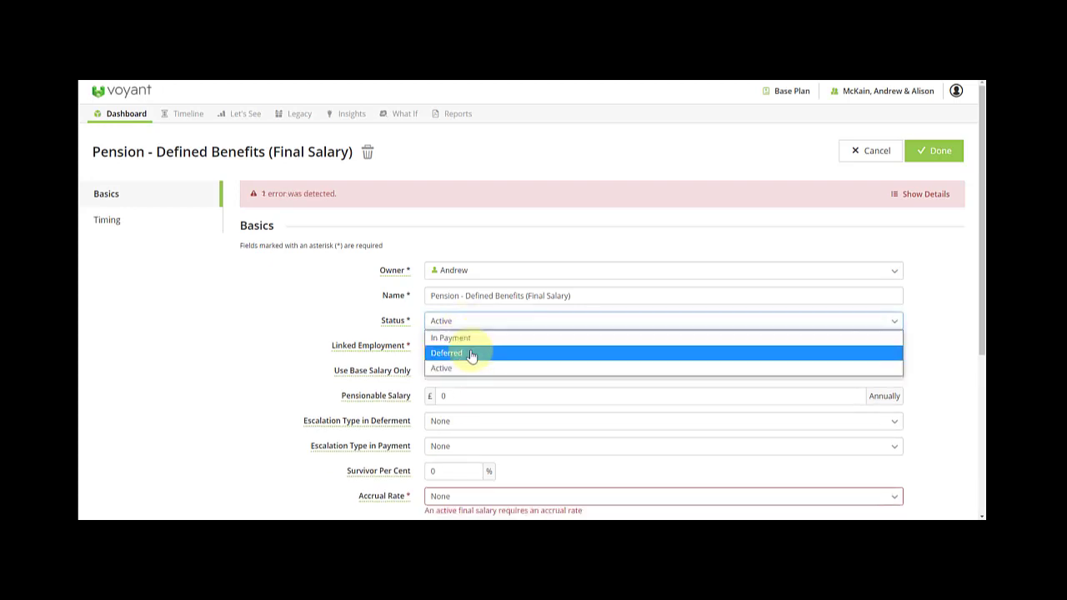
pyautogui.click(471, 354)
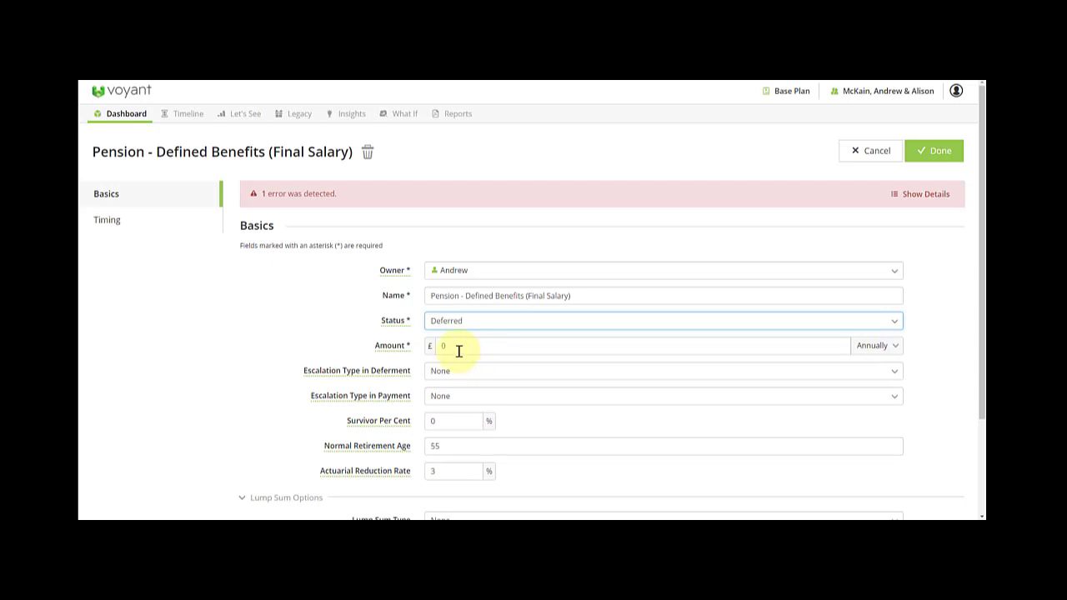
pyautogui.click(432, 350)
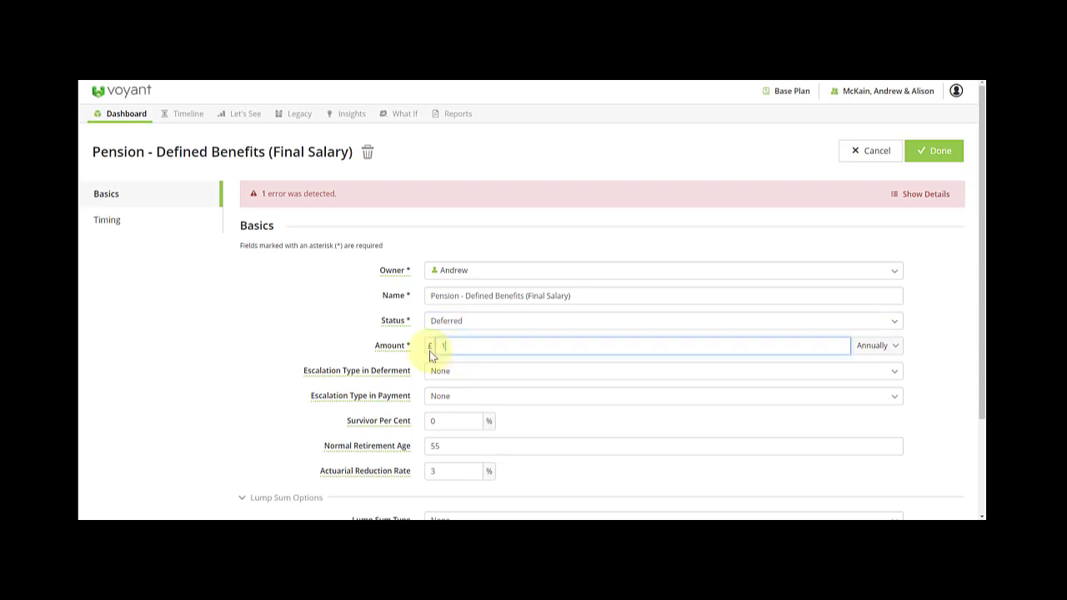
pyautogui.write('10,000')
# - Make the pension start at retirement in its Timing settings and save it
pyautogui.click(114, 222)
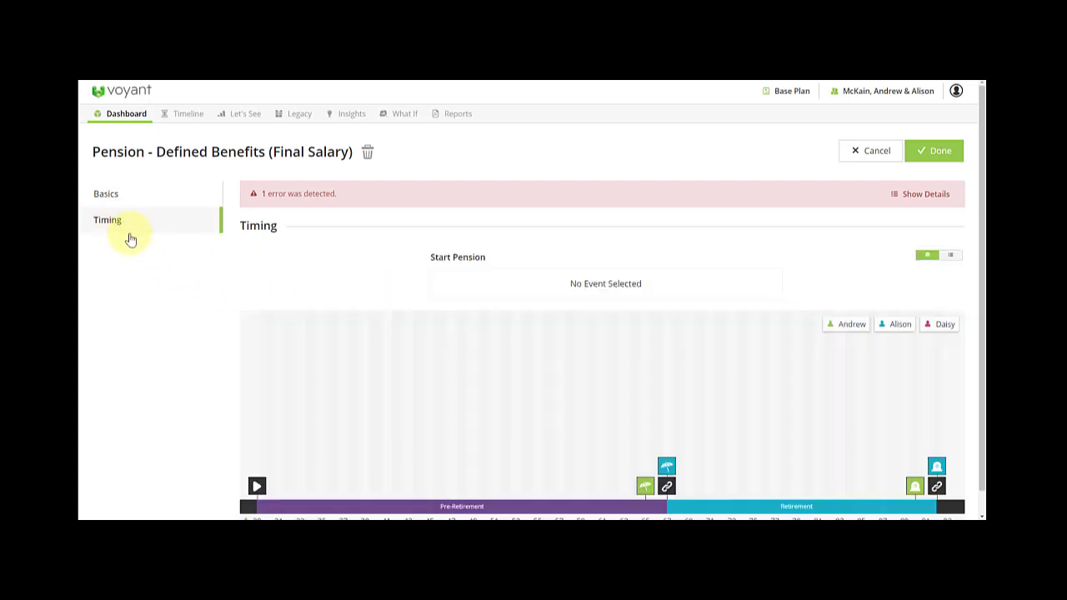
pyautogui.moveTo(644, 492); pyautogui.dragTo(545, 281)
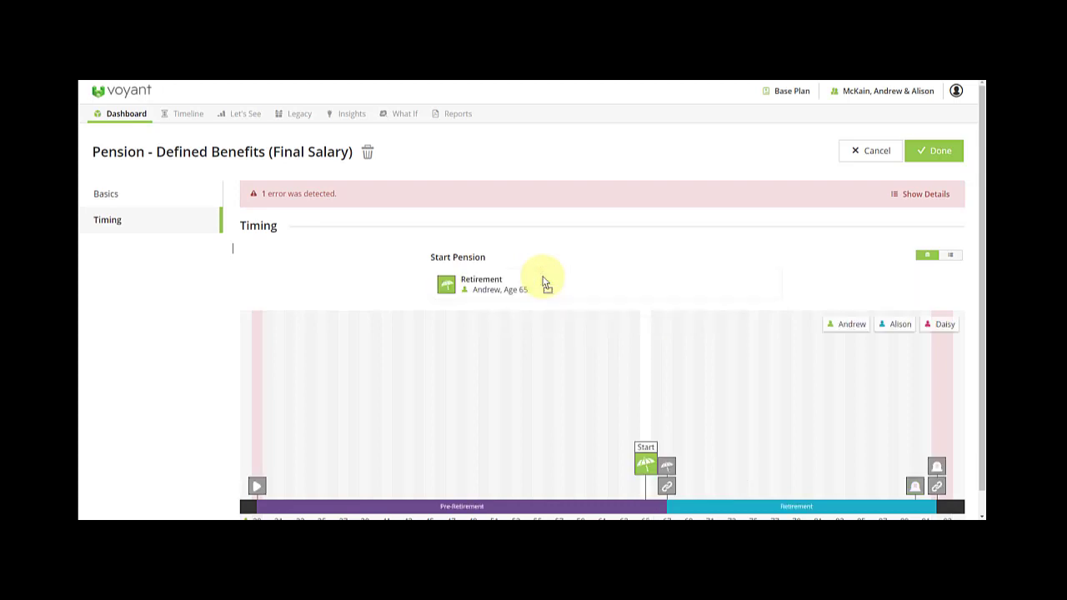
pyautogui.click(936, 155)
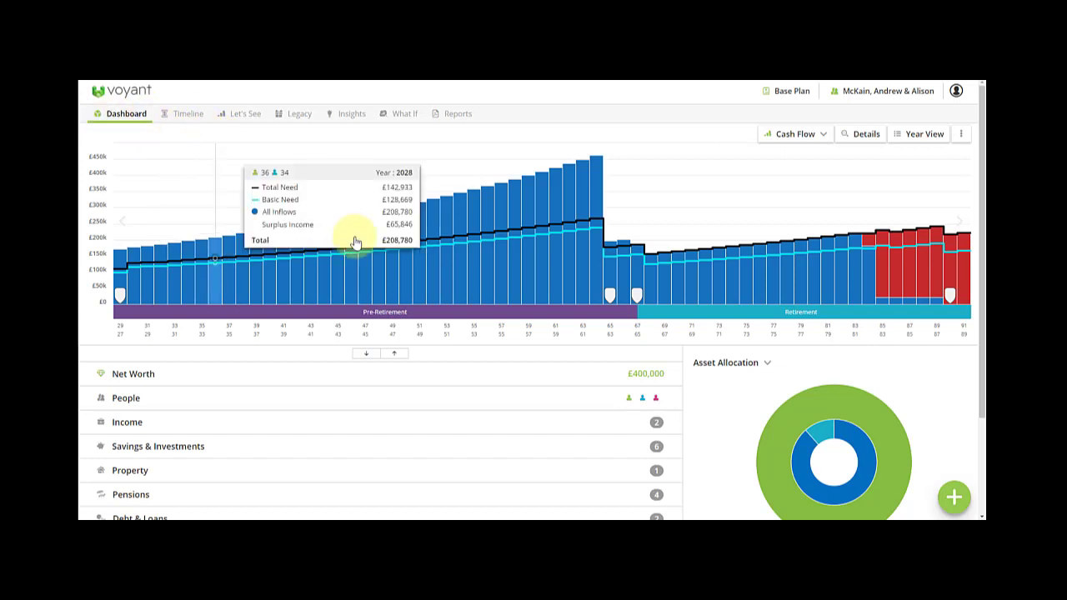
# - Expand all dashboard sections and scroll through people, incomes, savings, property and pensions
pyautogui.click(367, 354)
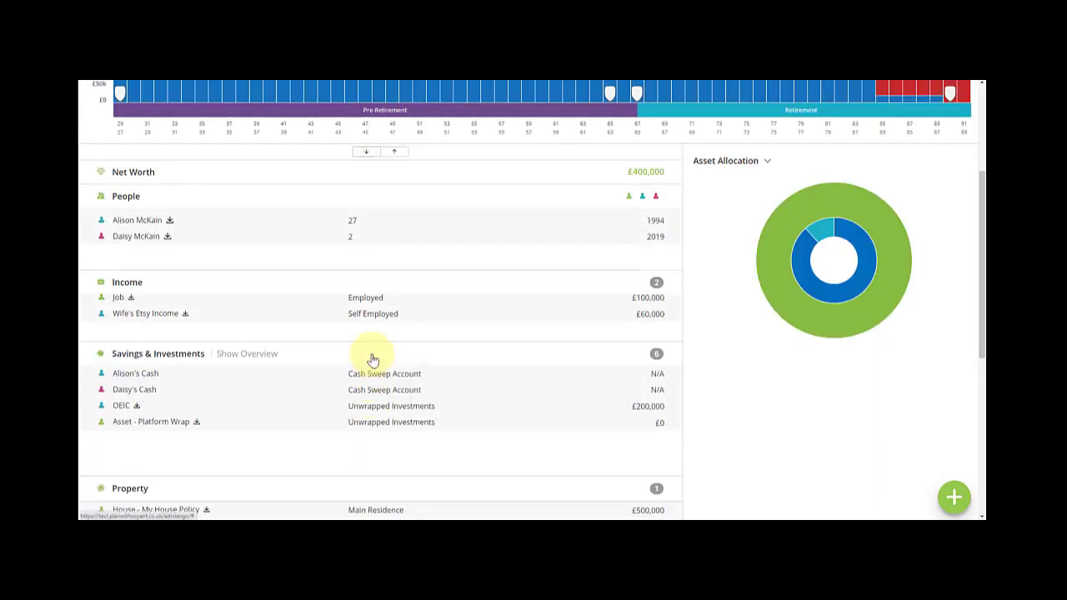
pyautogui.scroll(-1, 417, 339)
pyautogui.scroll(-1, 420, 341)
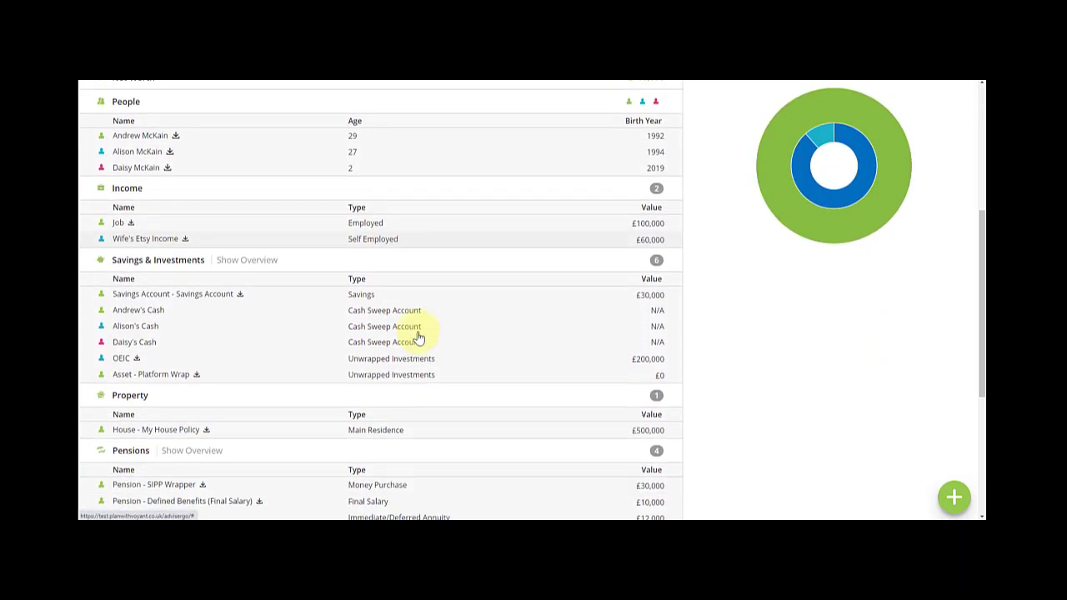
pyautogui.moveTo(185, 242)
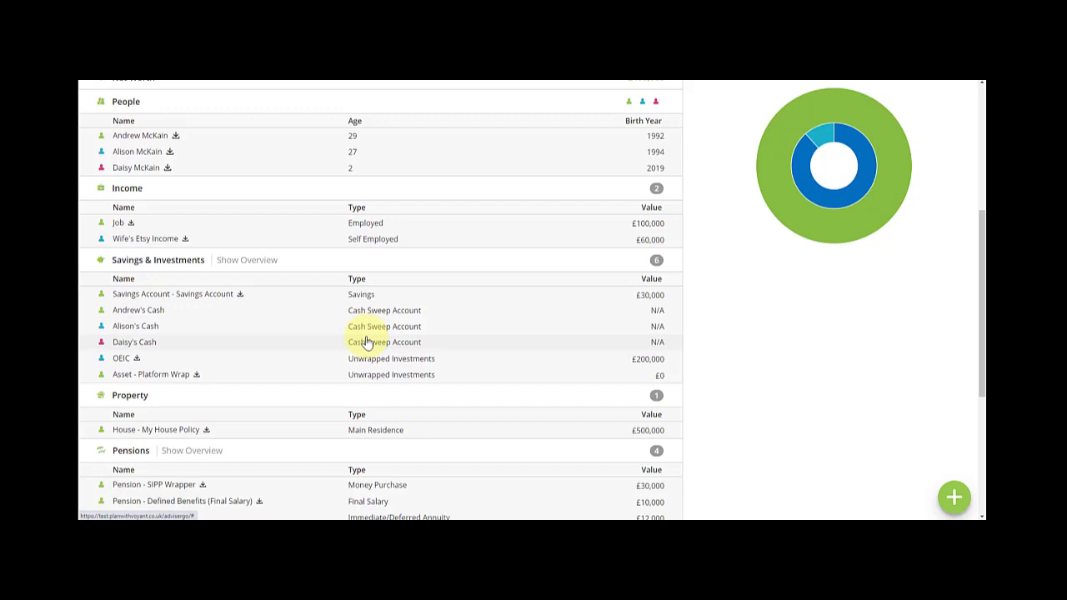
# - Open the Job income's timing settings, then cancel to leave it unchanged
pyautogui.click(374, 225)
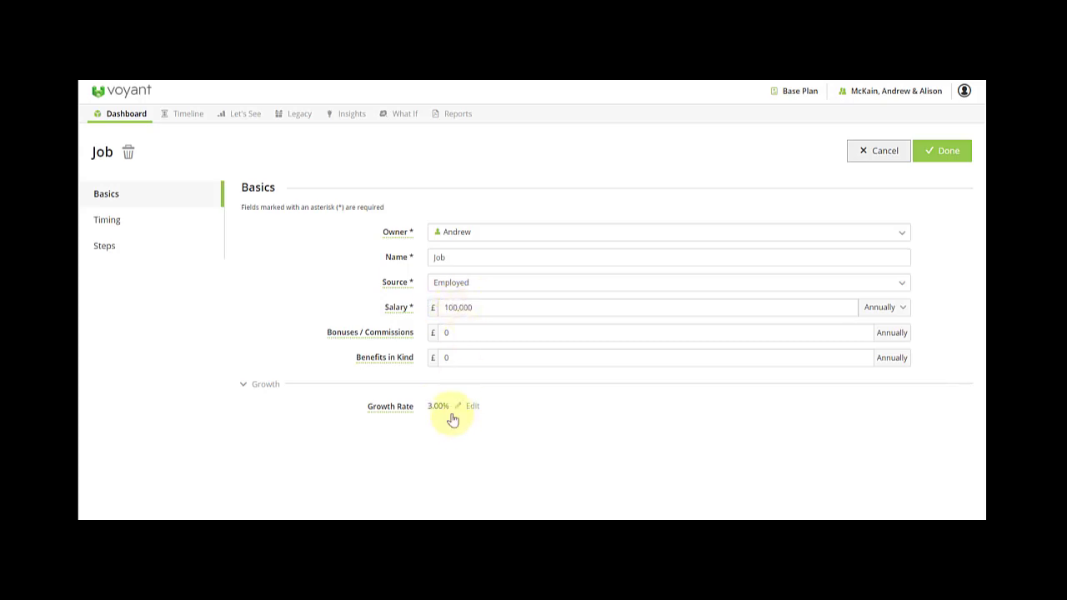
pyautogui.click(137, 230)
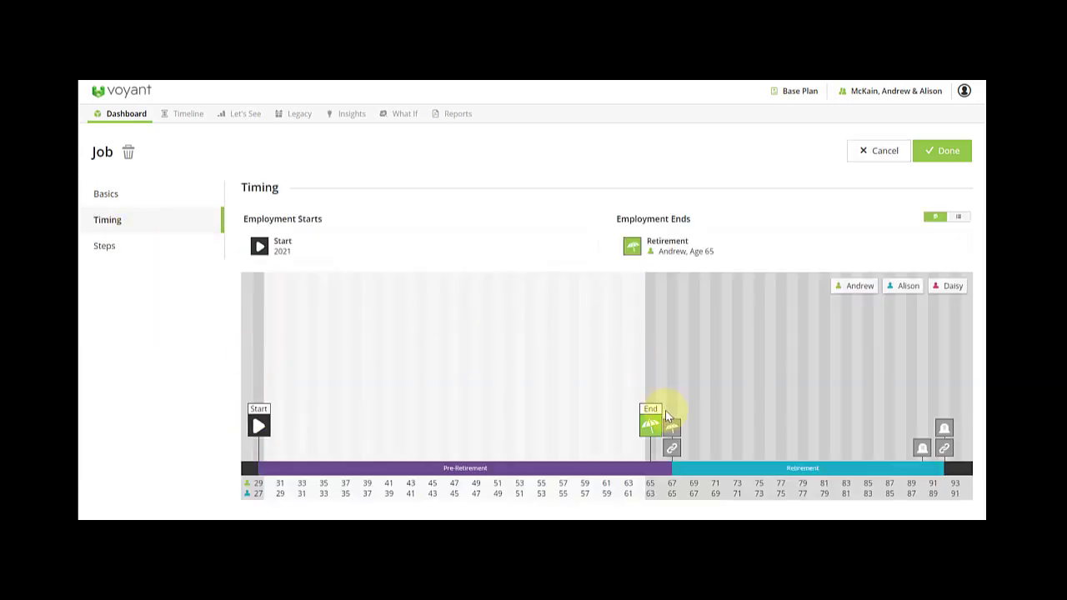
pyautogui.click(863, 156)
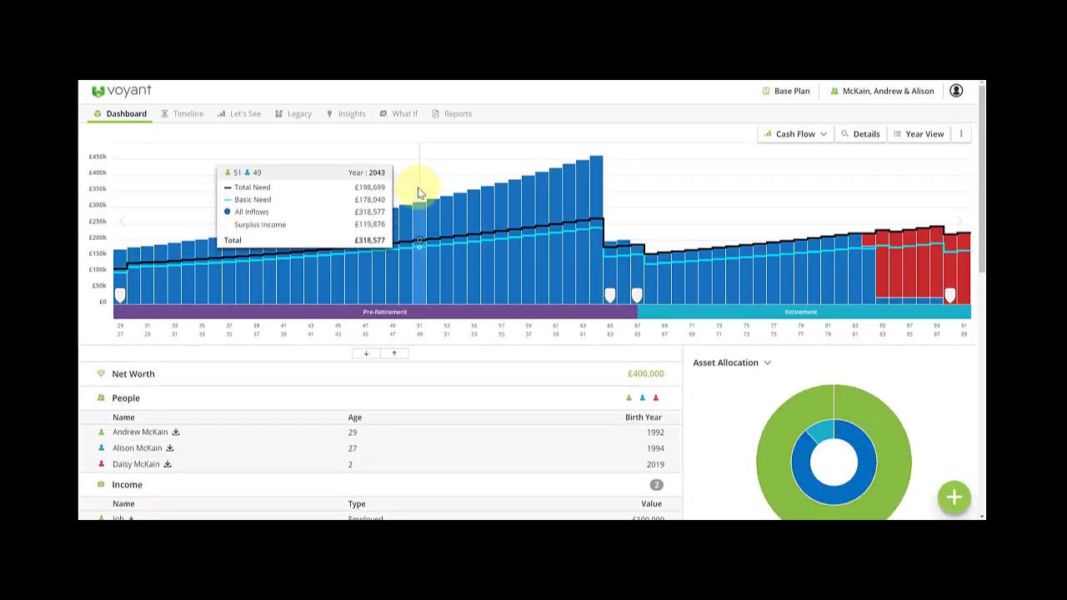
pyautogui.click(925, 136)
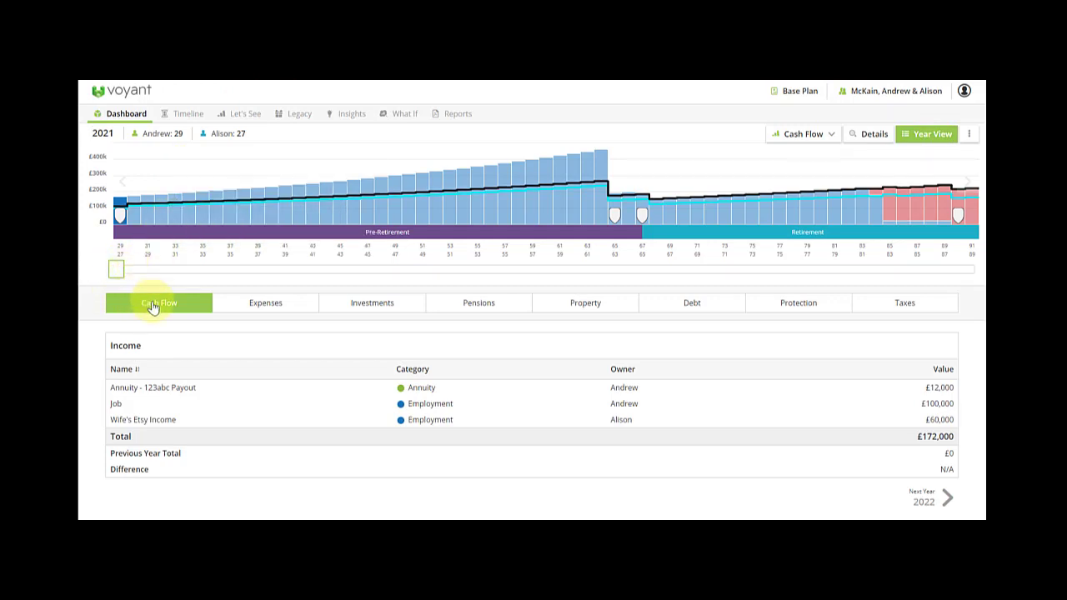
pyautogui.click(278, 315)
pyautogui.scroll(-2, 281, 333)
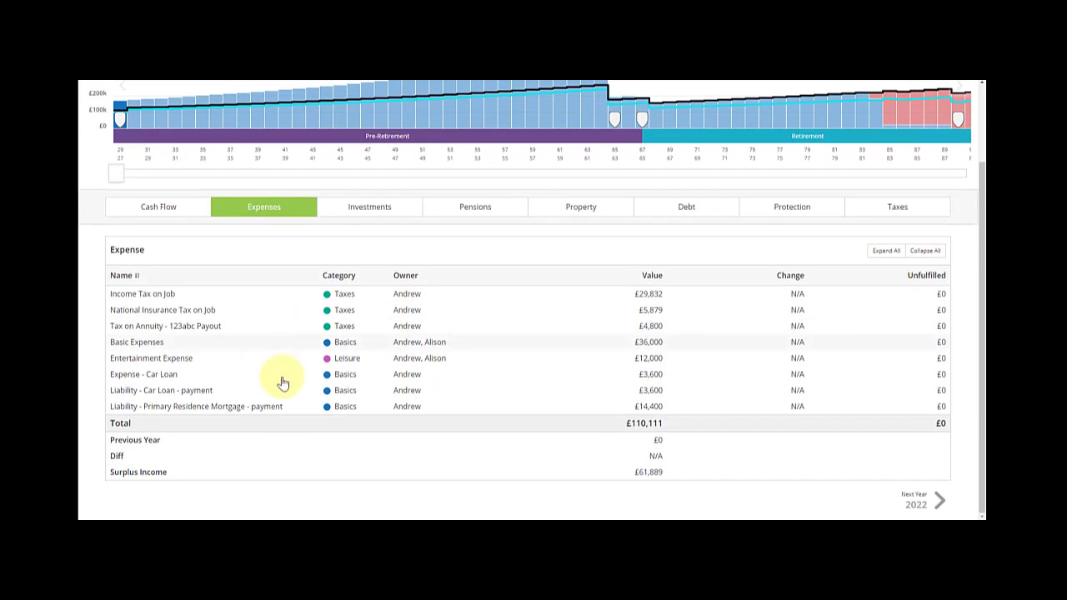
pyautogui.scroll(1, 274, 409)
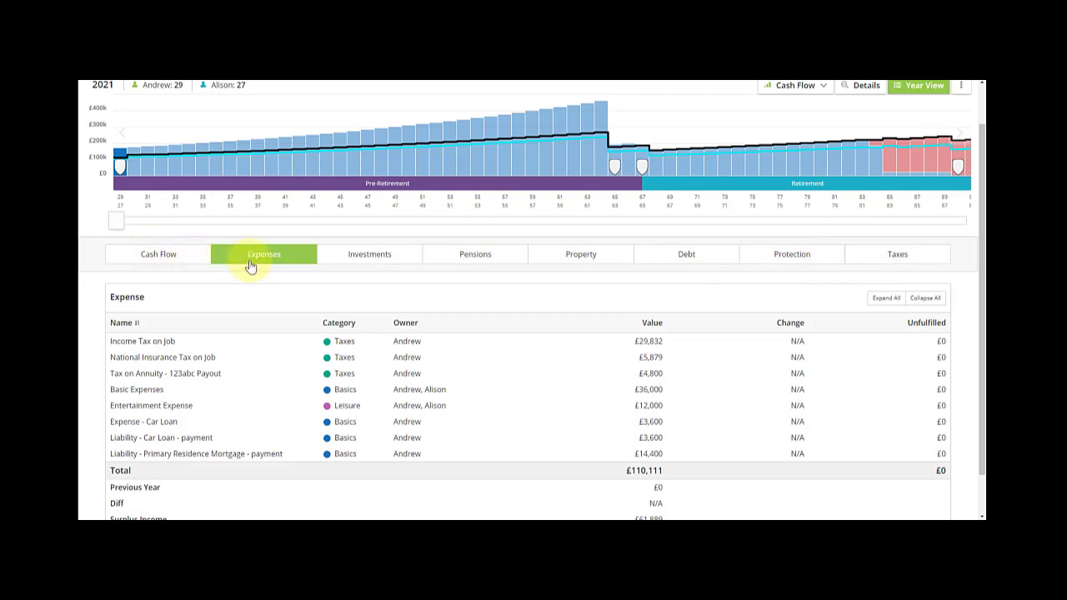
pyautogui.click(363, 254)
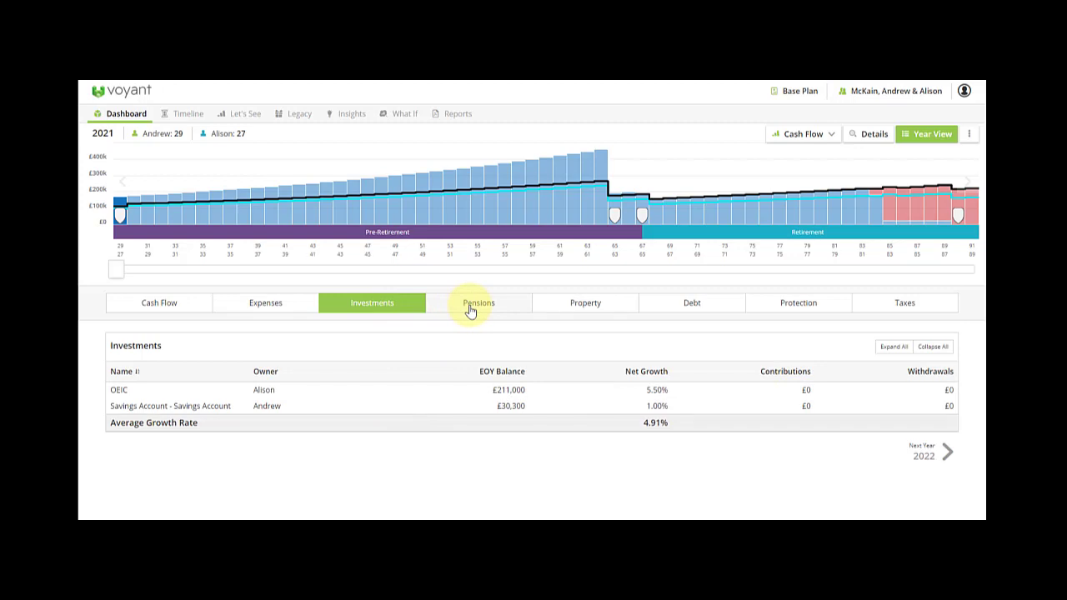
pyautogui.click(131, 120)
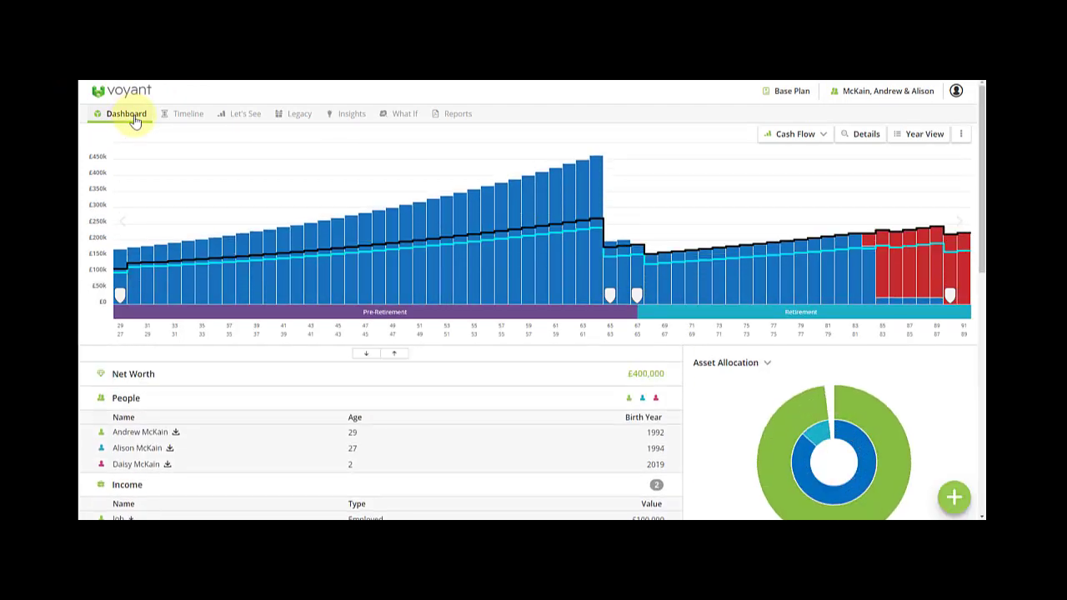
pyautogui.click(956, 498)
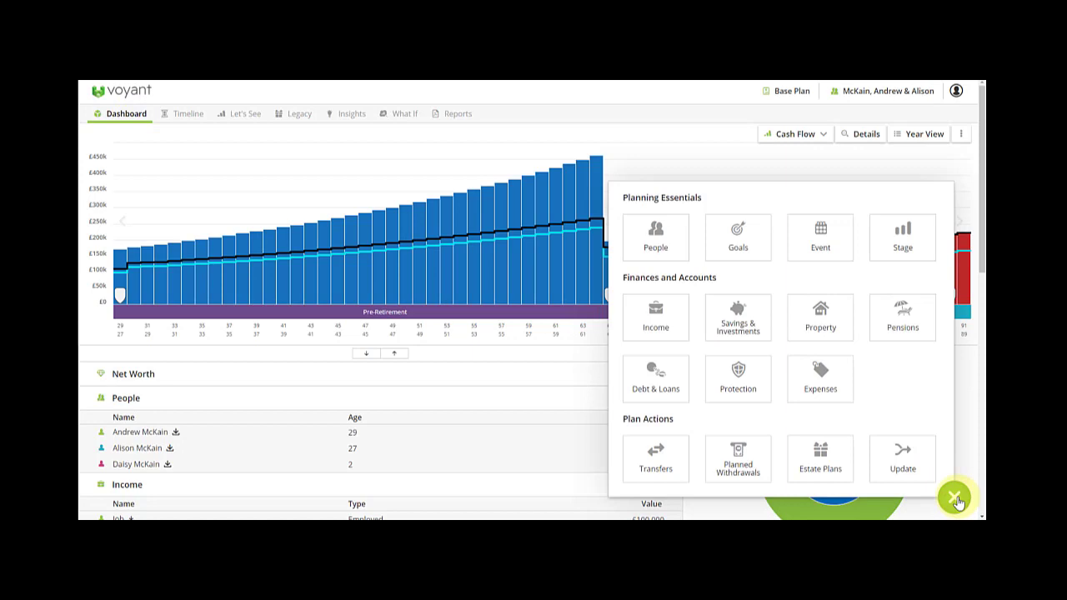
pyautogui.click(955, 498)
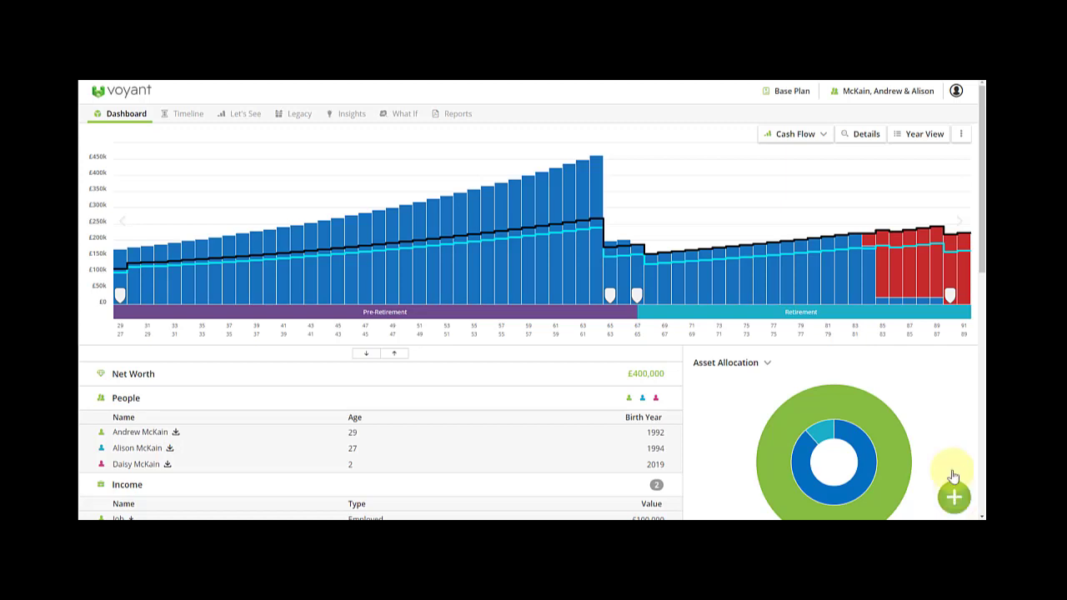
pyautogui.click(786, 95)
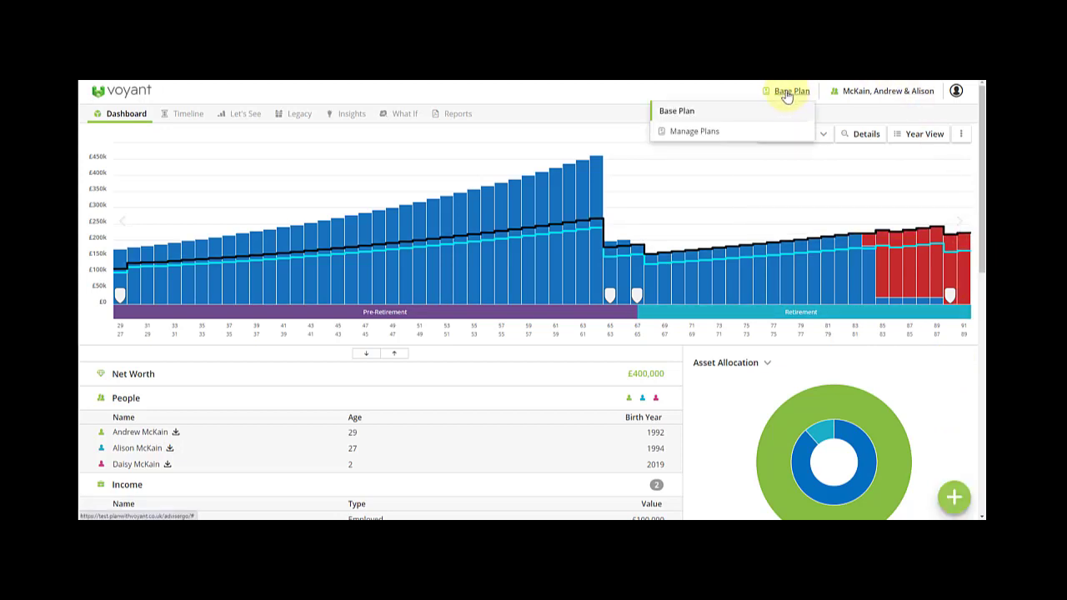
# - Start Update and Promote on the Base Plan and rename the new plan Base Plan 2021
pyautogui.click(691, 133)
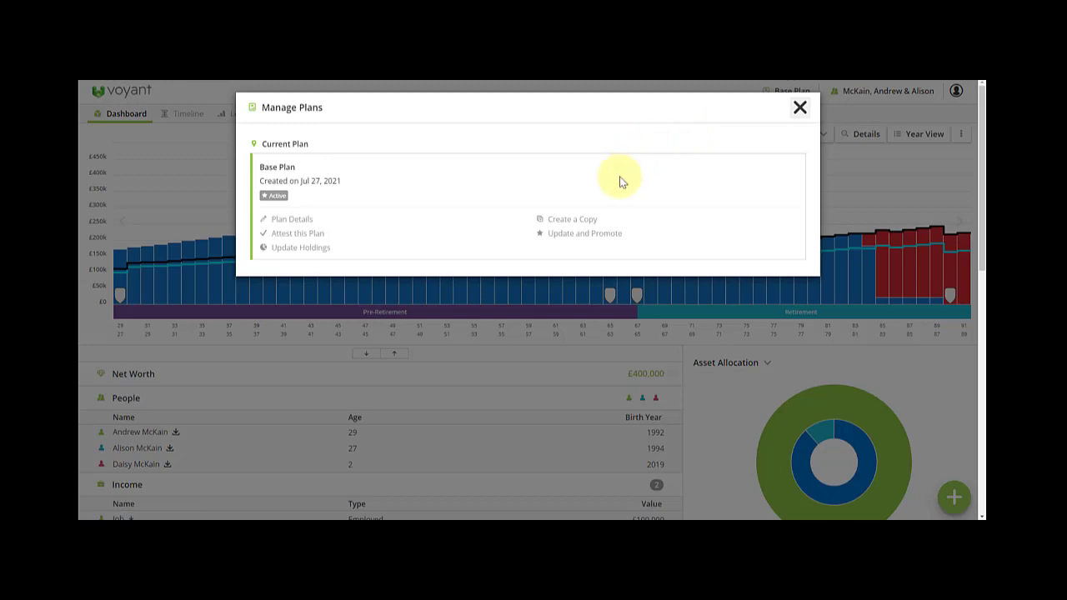
pyautogui.click(587, 234)
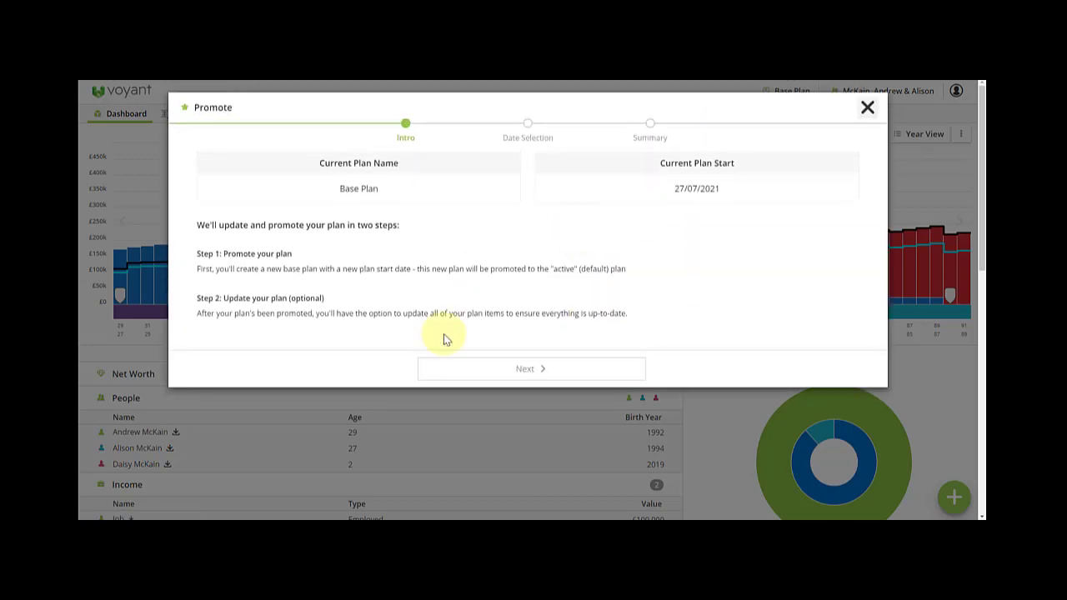
pyautogui.click(566, 370)
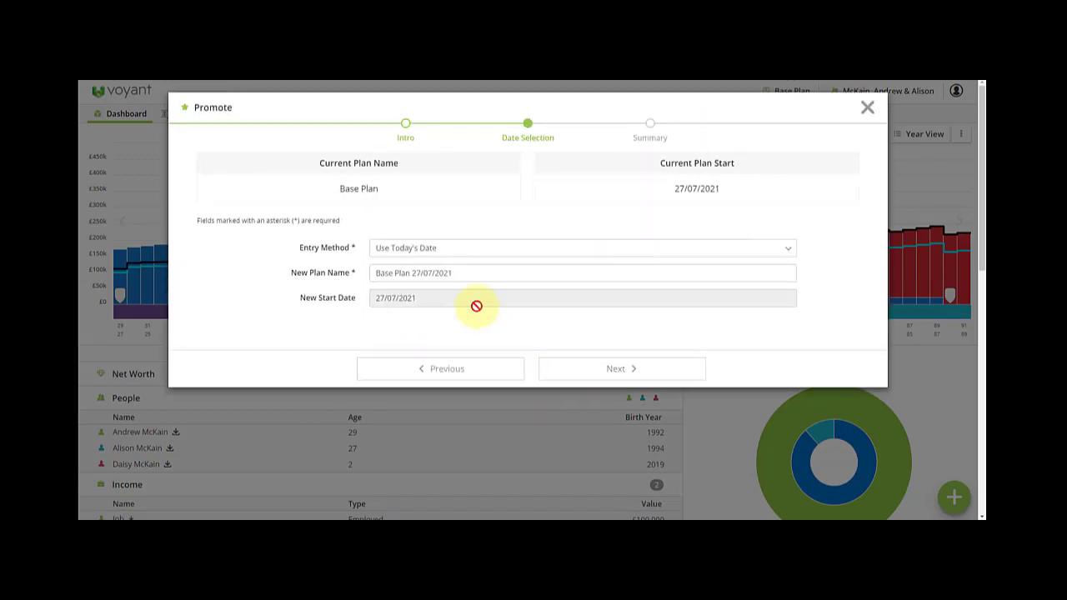
pyautogui.click(430, 275)
pyautogui.moveTo(413, 273); pyautogui.dragTo(438, 271)
pyautogui.press('BackSpace')
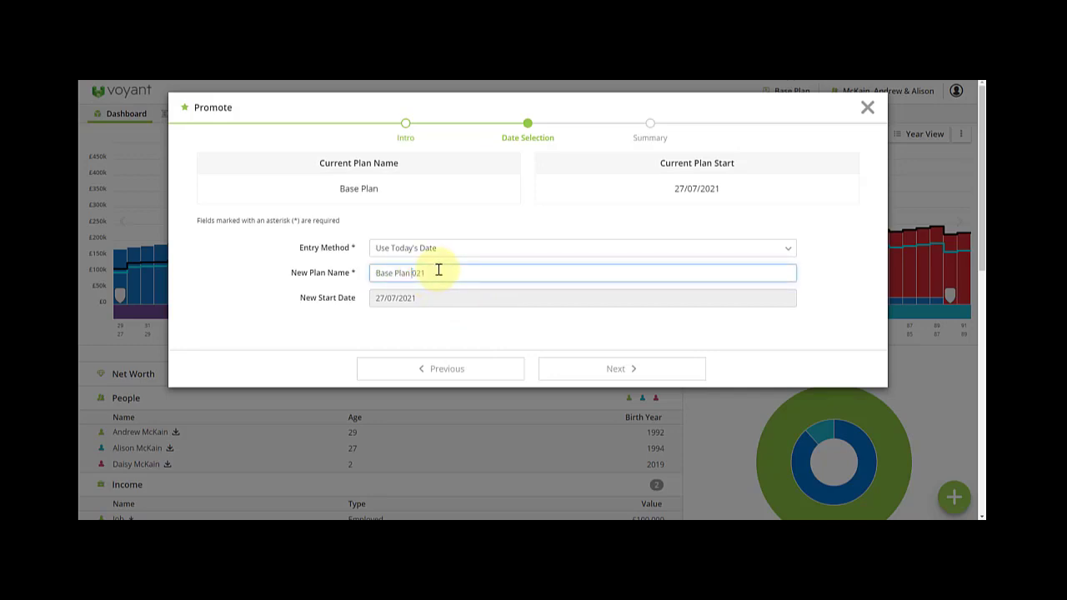
pyautogui.write('2')
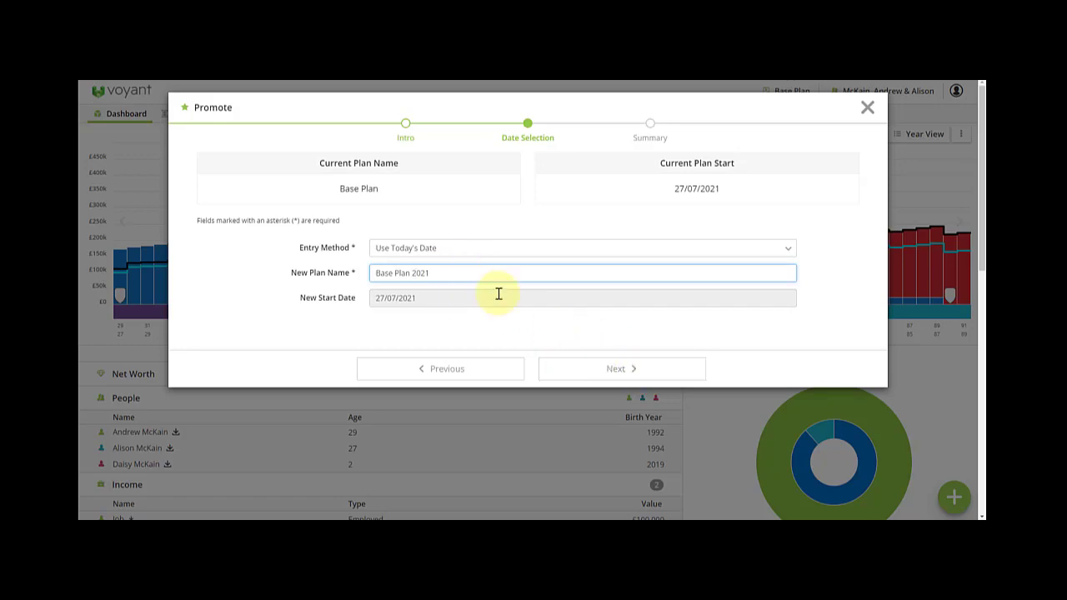
# - Promote Base Plan 2021, confirming it replaces the previous base plan
pyautogui.click(611, 377)
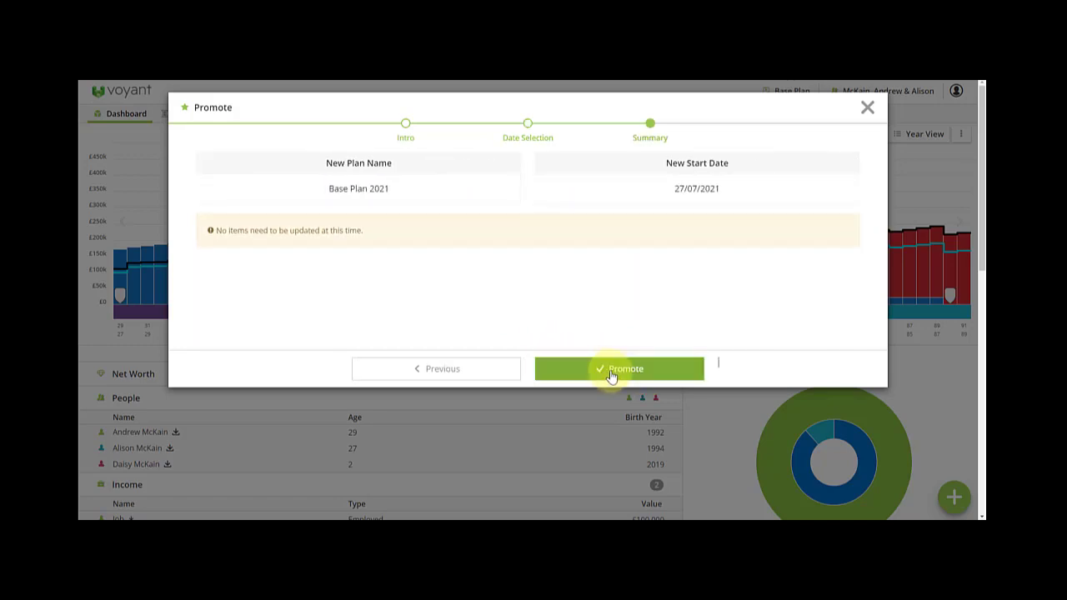
pyautogui.click(627, 374)
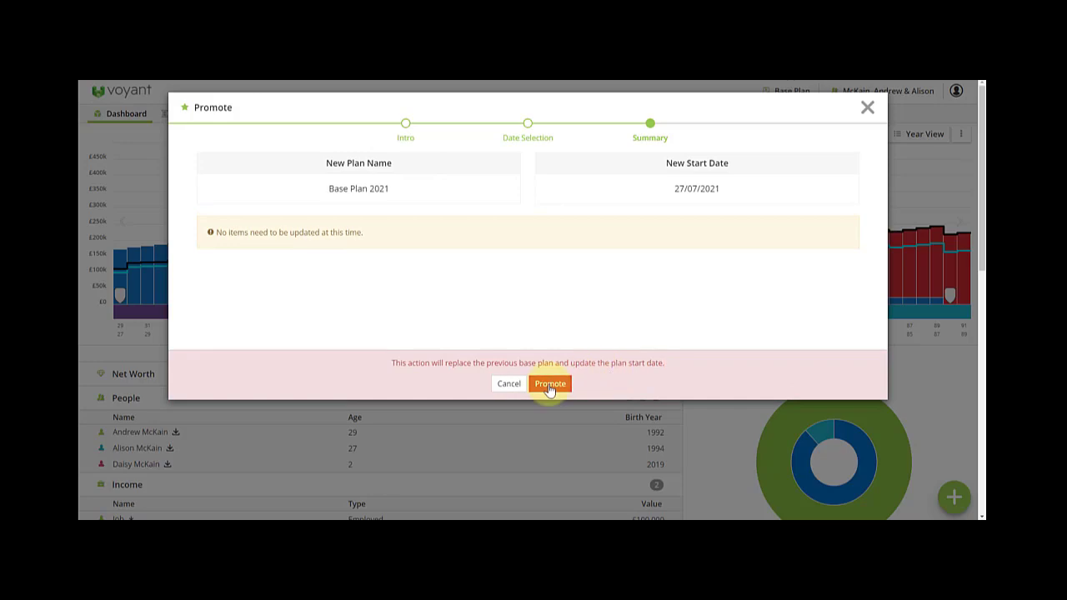
pyautogui.click(550, 385)
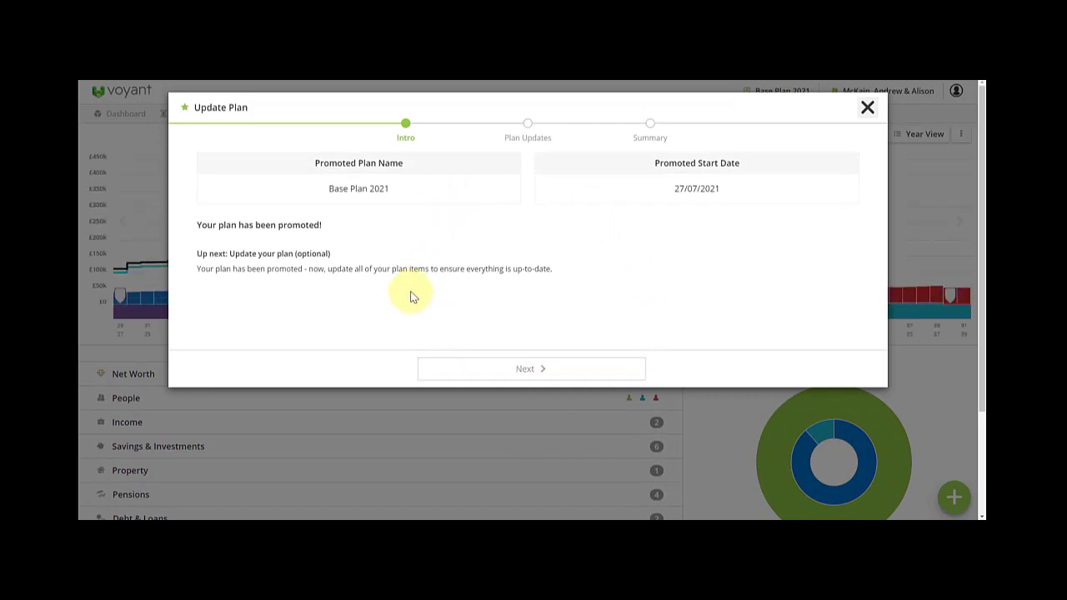
# - Step through the Incomes and Savings & Investments items, then close the Update Plan wizard
pyautogui.click(628, 365)
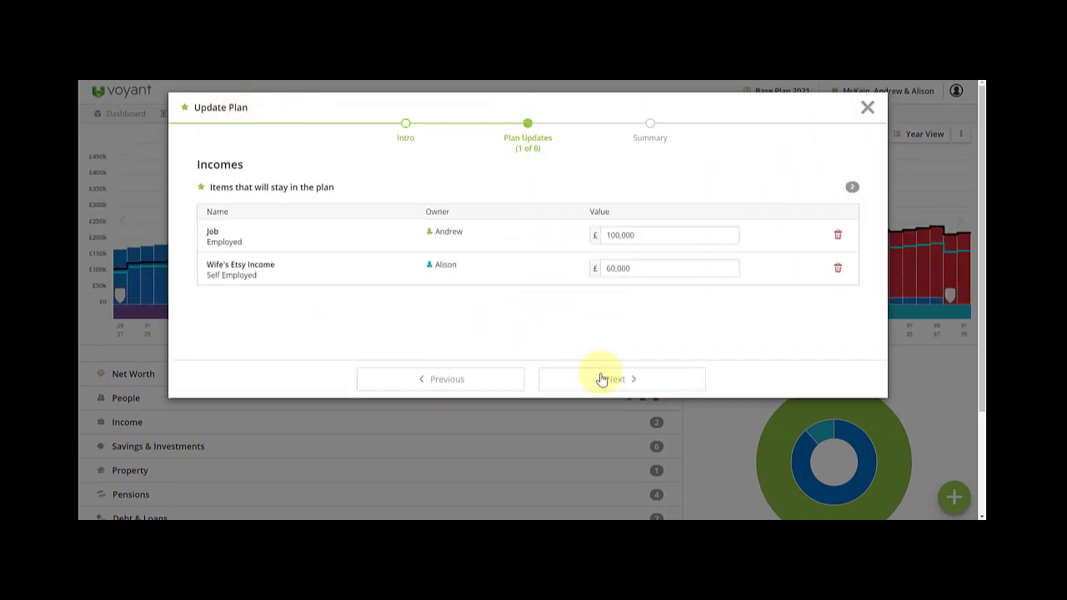
pyautogui.click(615, 377)
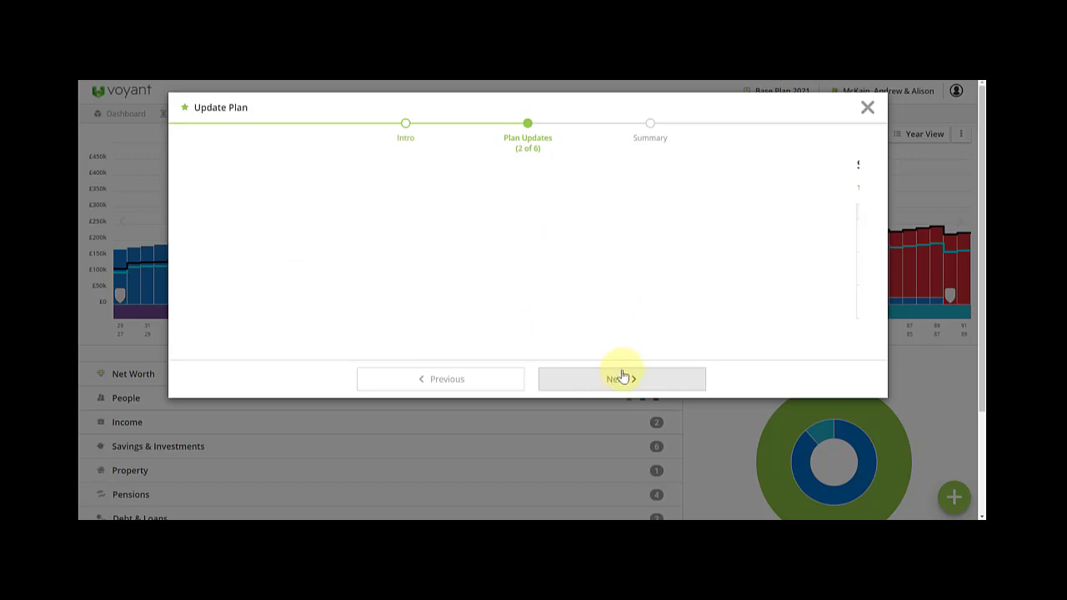
pyautogui.click(867, 109)
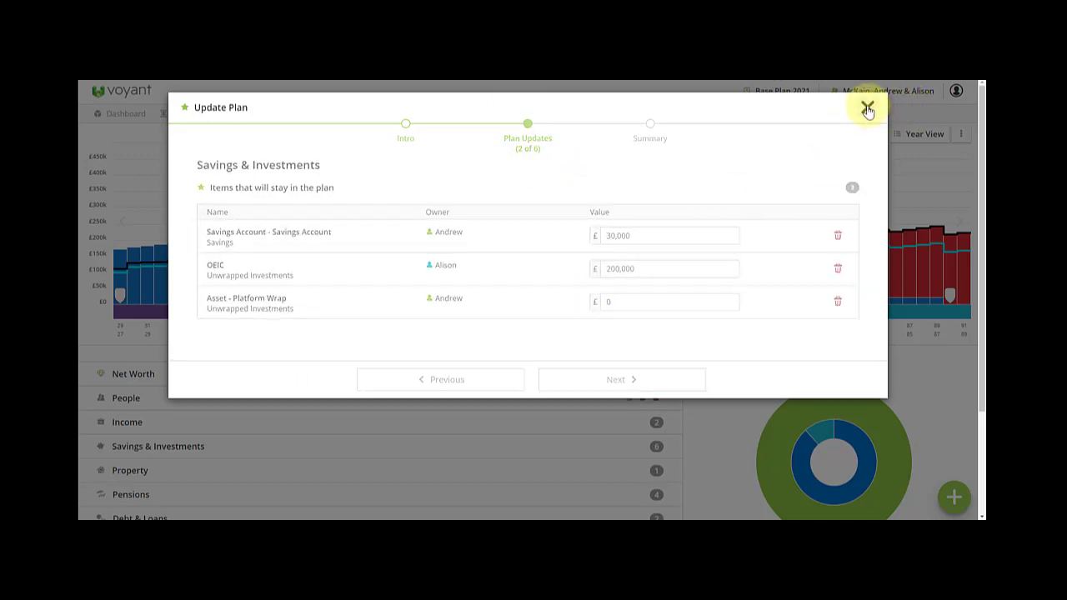
pyautogui.click(543, 155)
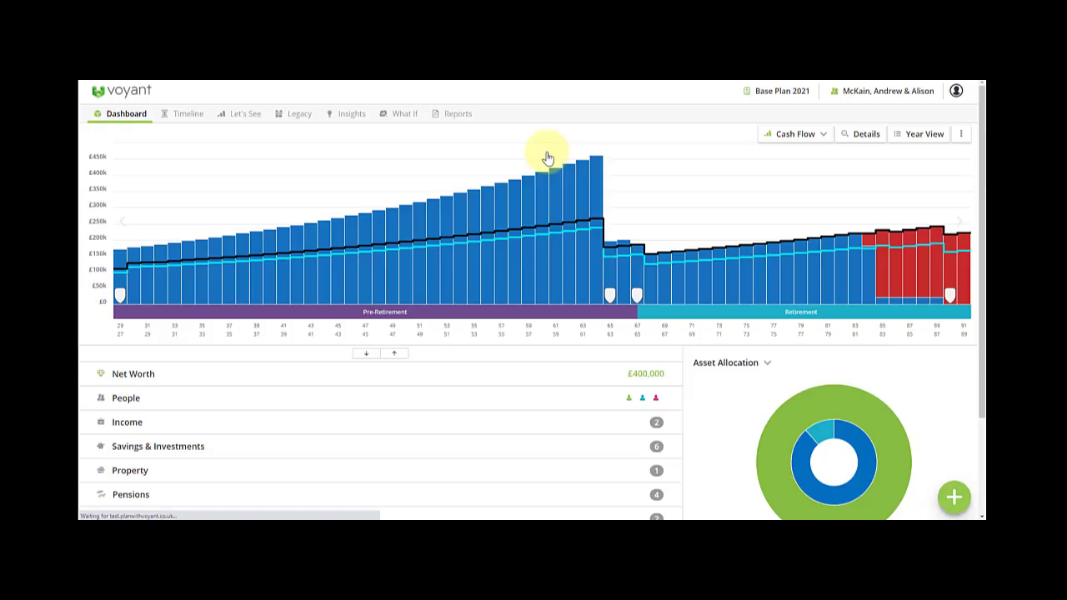
# - Show all 2 plans to confirm Base Plan 2021 and Base Plan, then open the add-item panel
pyautogui.click(764, 91)
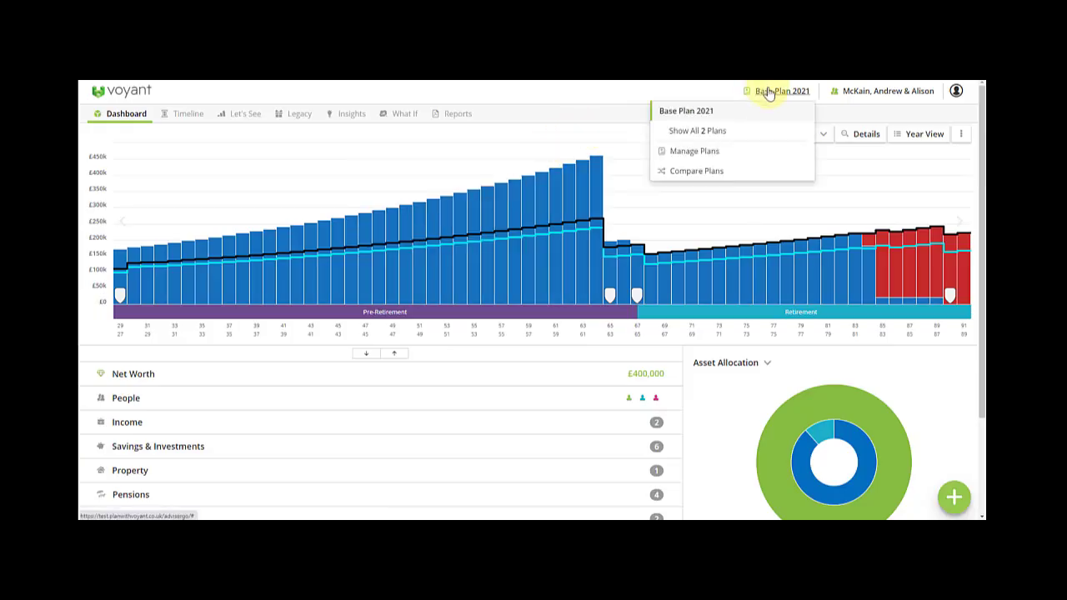
pyautogui.click(707, 131)
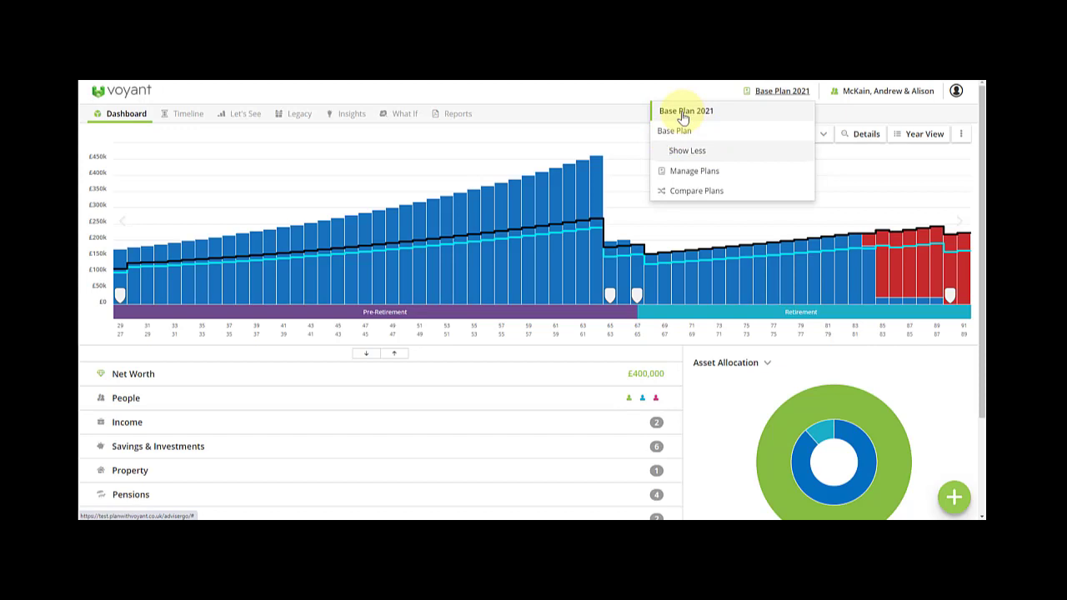
pyautogui.click(755, 93)
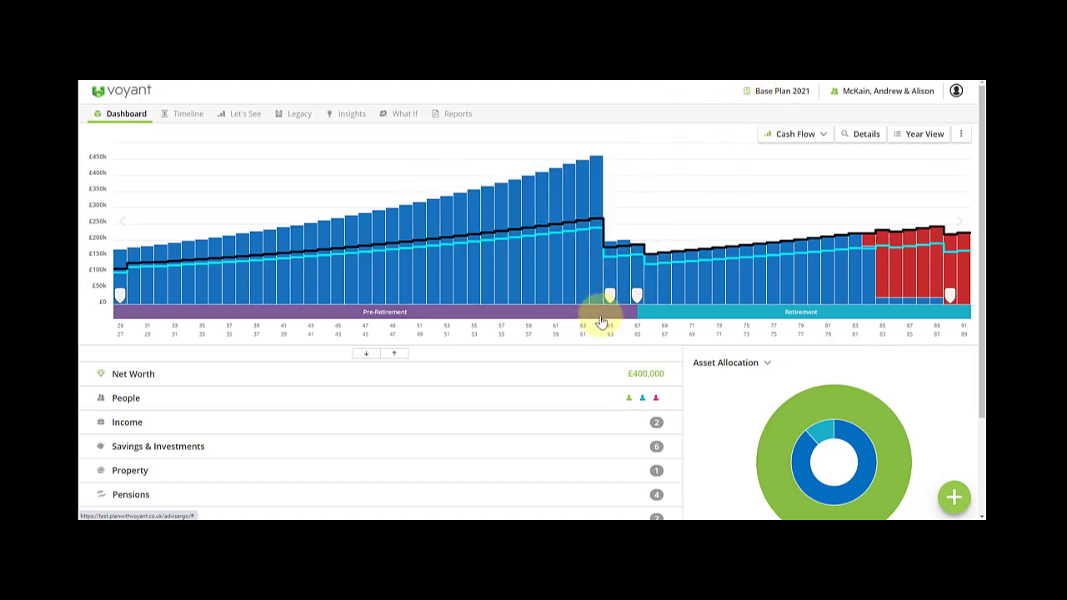
pyautogui.click(955, 498)
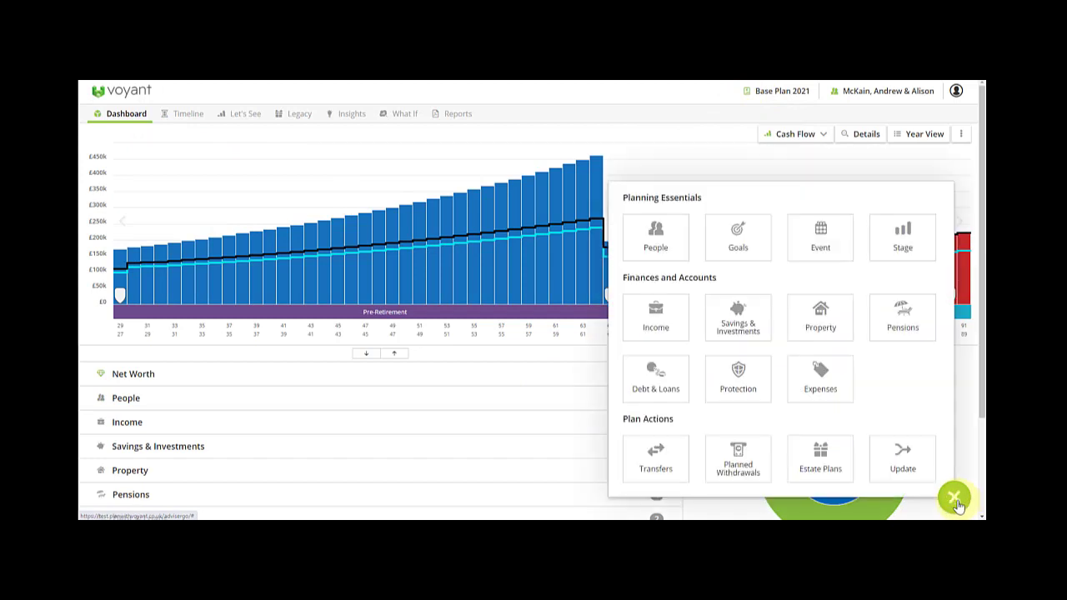
# - Run the Iress update import into Base Plan 2021, skipping the £14,400 Mortgage Payments expense
pyautogui.click(906, 471)
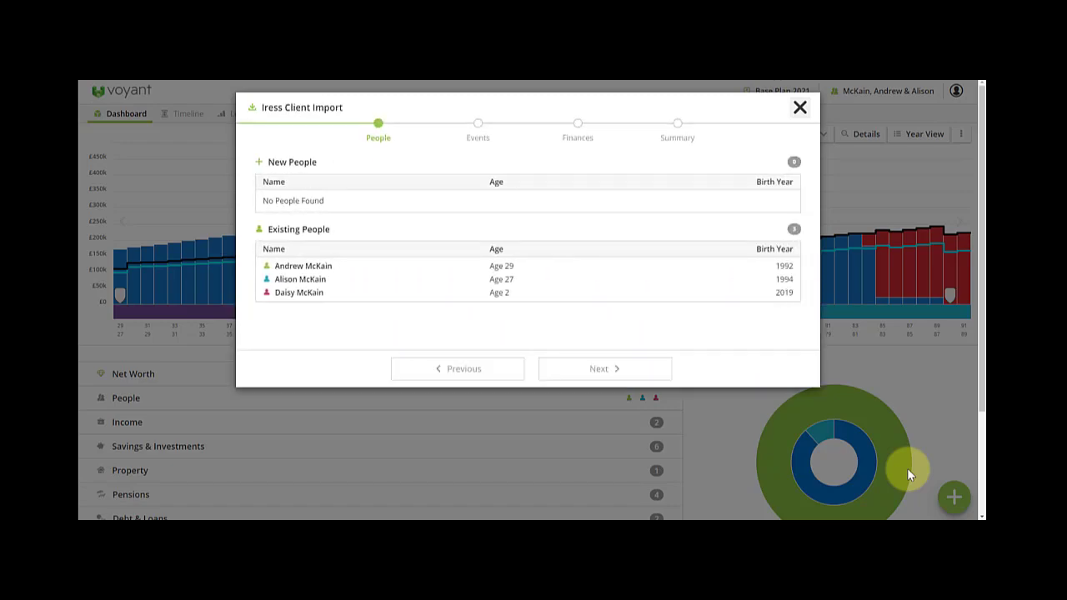
pyautogui.click(602, 367)
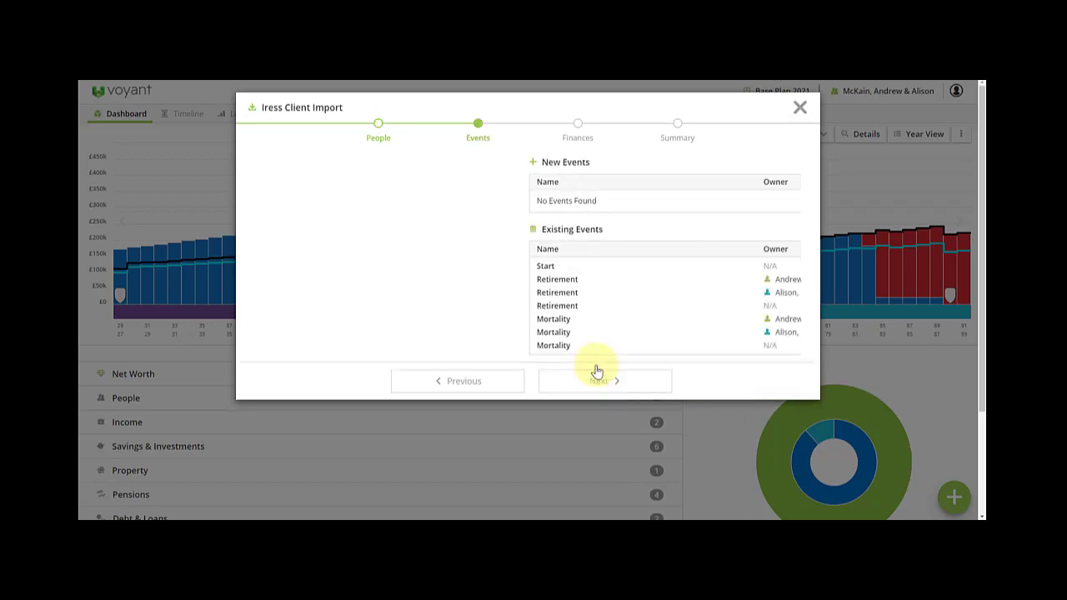
pyautogui.click(602, 387)
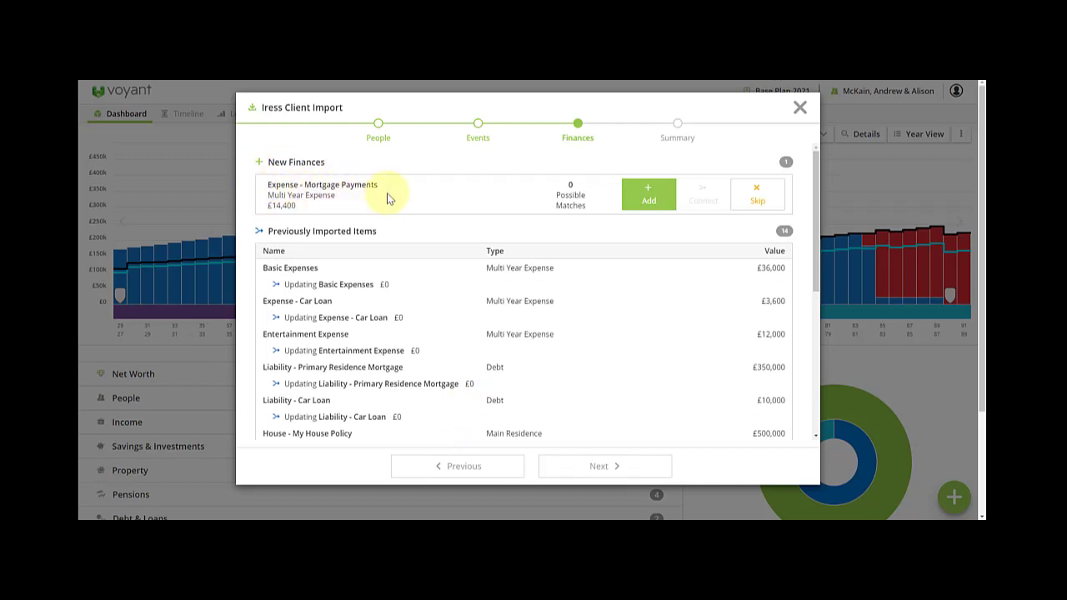
pyautogui.click(755, 199)
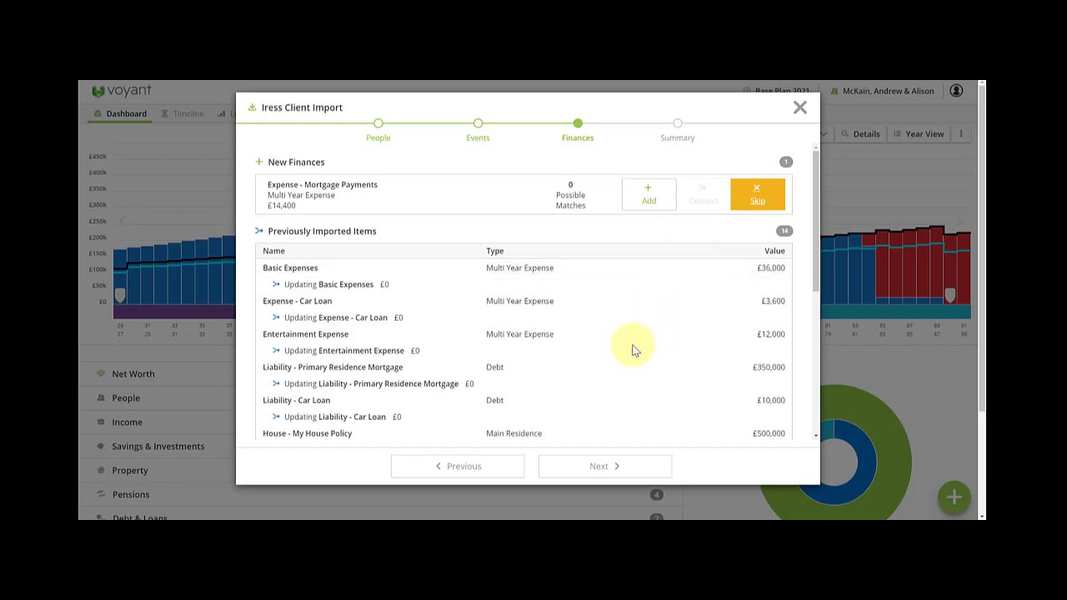
pyautogui.scroll(-3, 632, 350)
pyautogui.scroll(3, 585, 401)
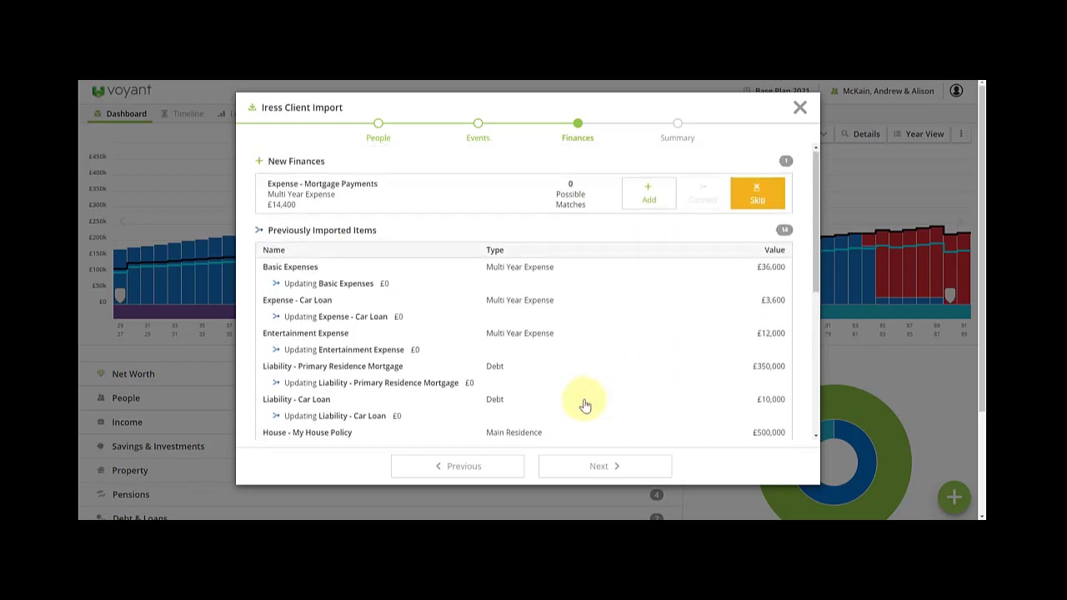
pyautogui.click(605, 465)
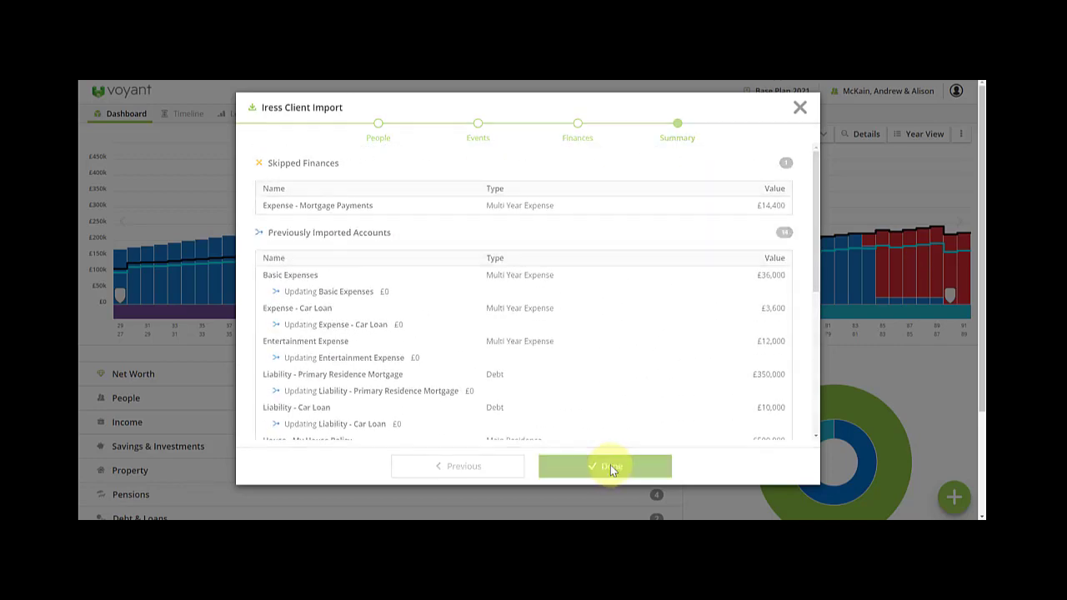
pyautogui.click(610, 467)
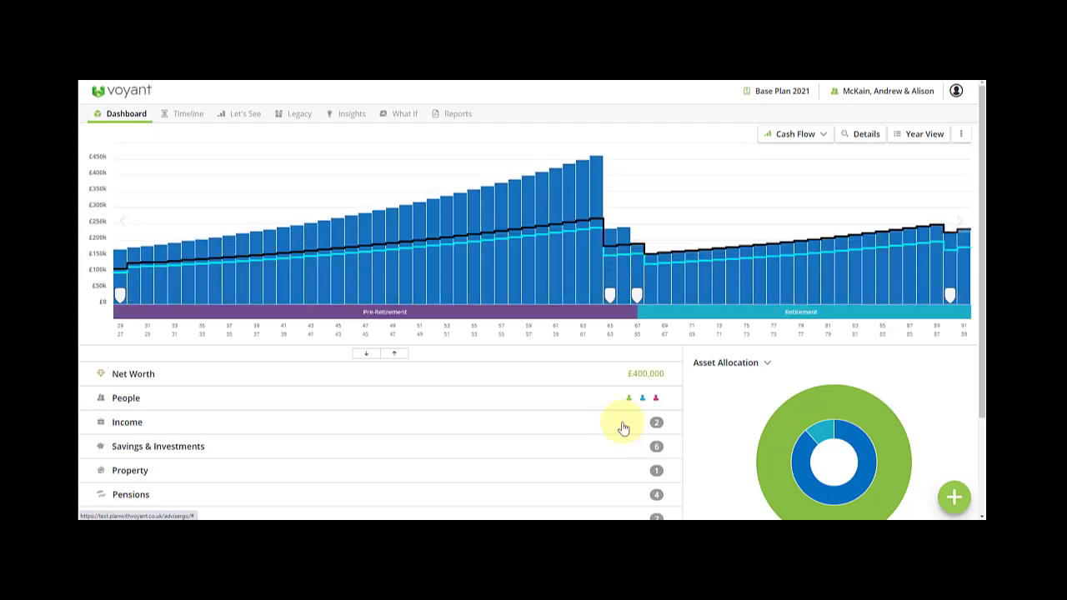
# - Expand the dashboard detail rows to check the imported household, then go back to the Clients home page
pyautogui.click(367, 356)
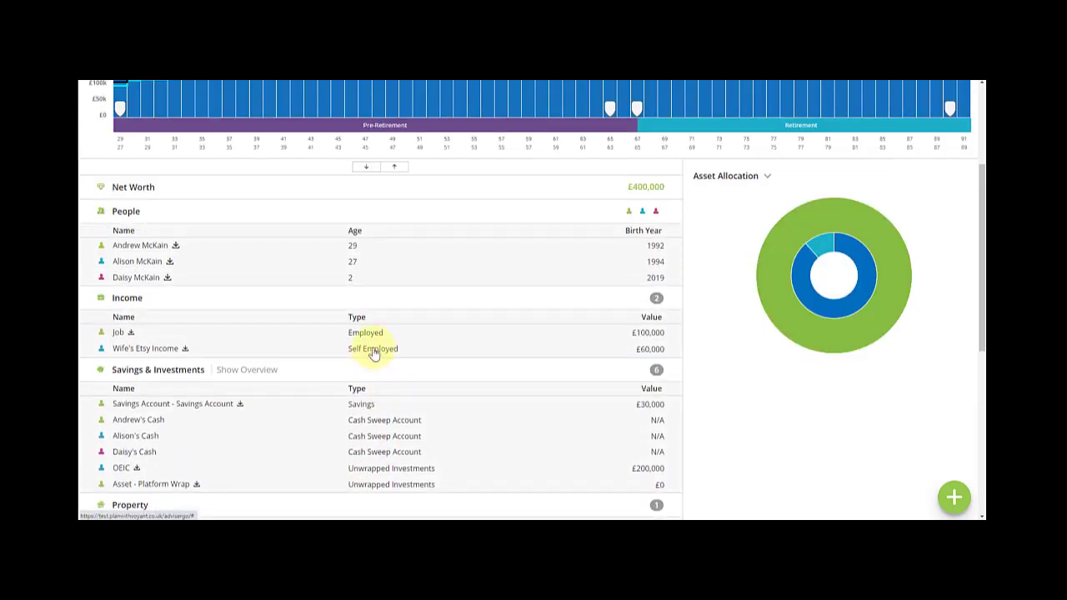
pyautogui.scroll(-2, 511, 459)
pyautogui.scroll(2, 878, 200)
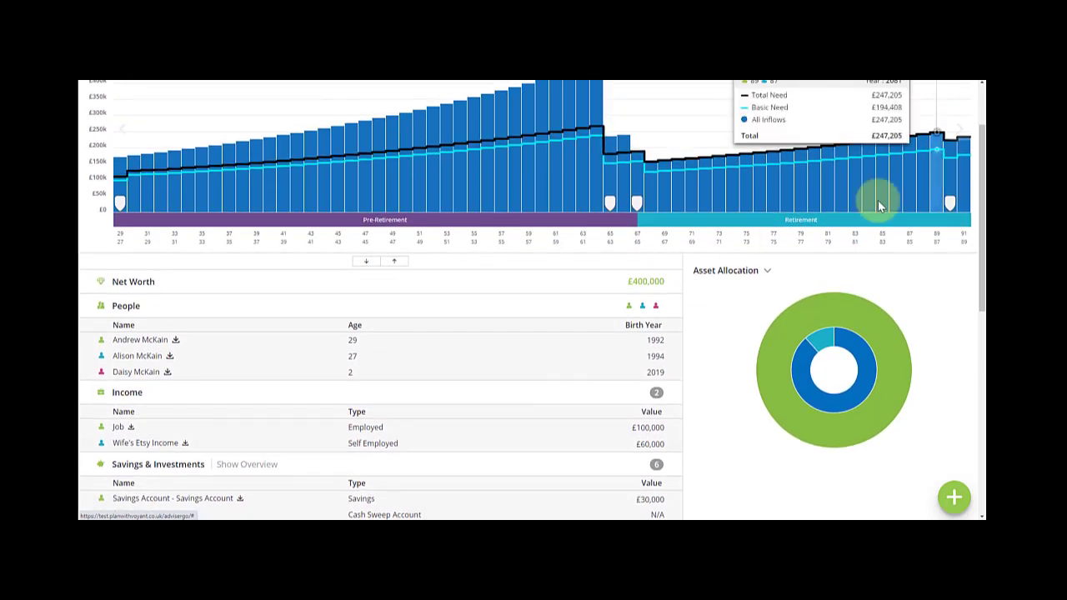
pyautogui.click(956, 93)
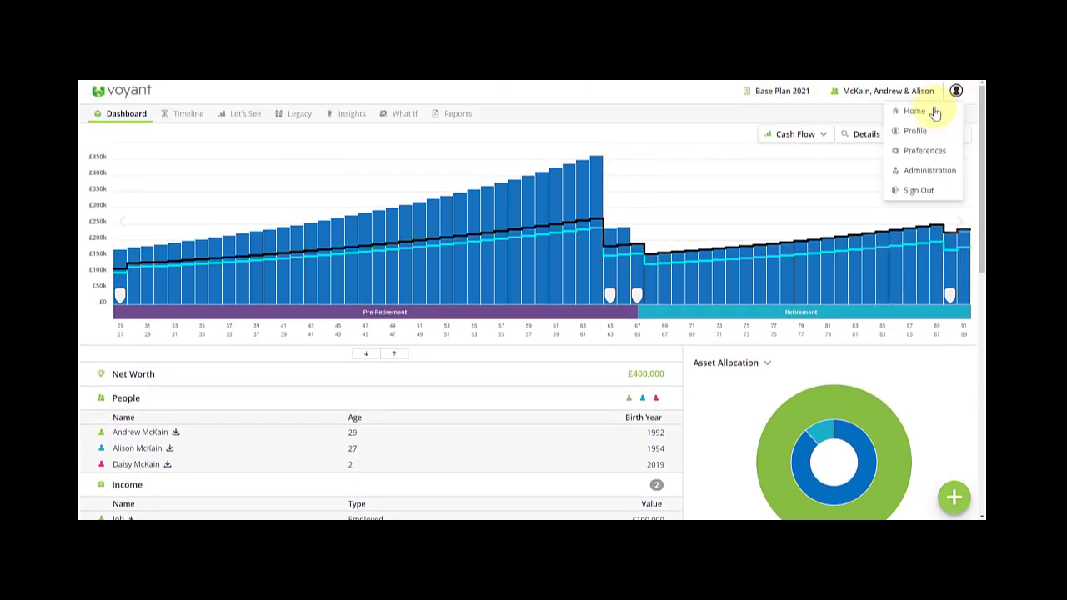
pyautogui.click(917, 110)
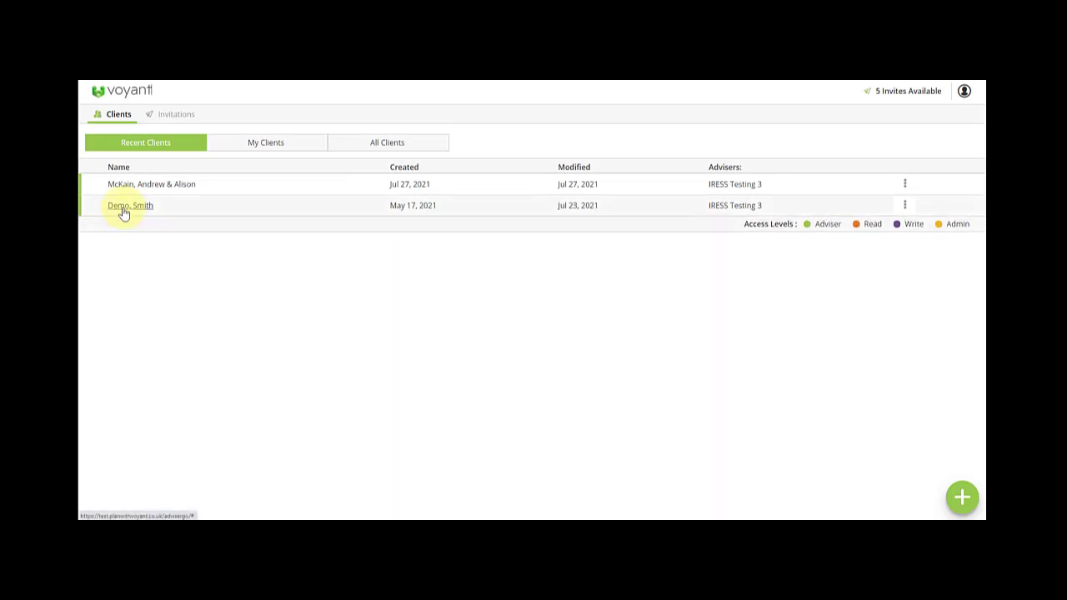
# - Open the Demo, Smith plan and check its £800,000 net worth and £45,000 income before opening the add-item panel
pyautogui.click(123, 207)
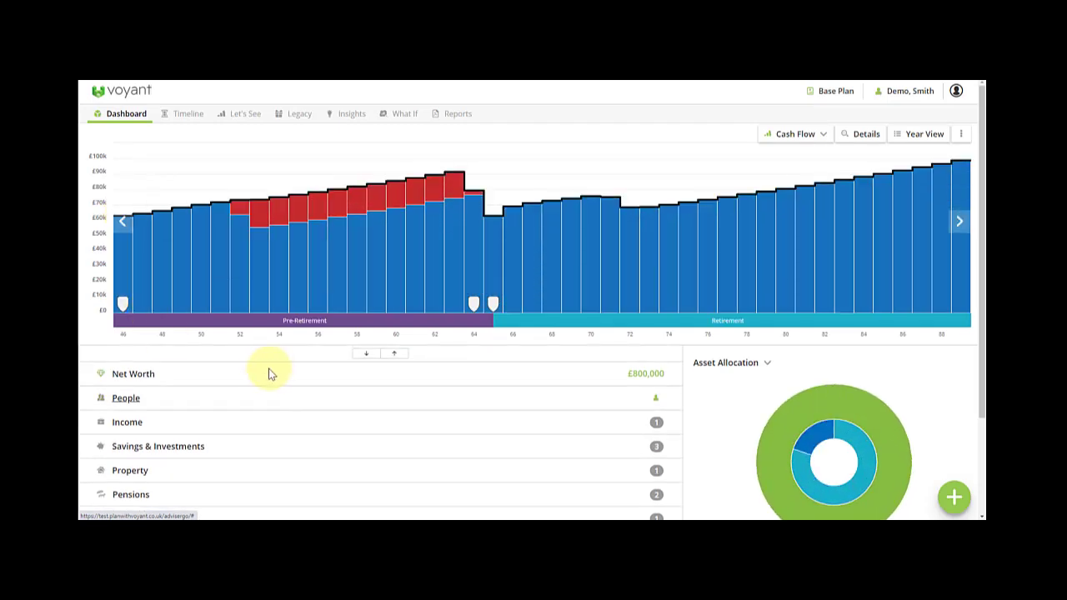
pyautogui.click(366, 353)
pyautogui.scroll(-2, 384, 364)
pyautogui.scroll(-2, 376, 353)
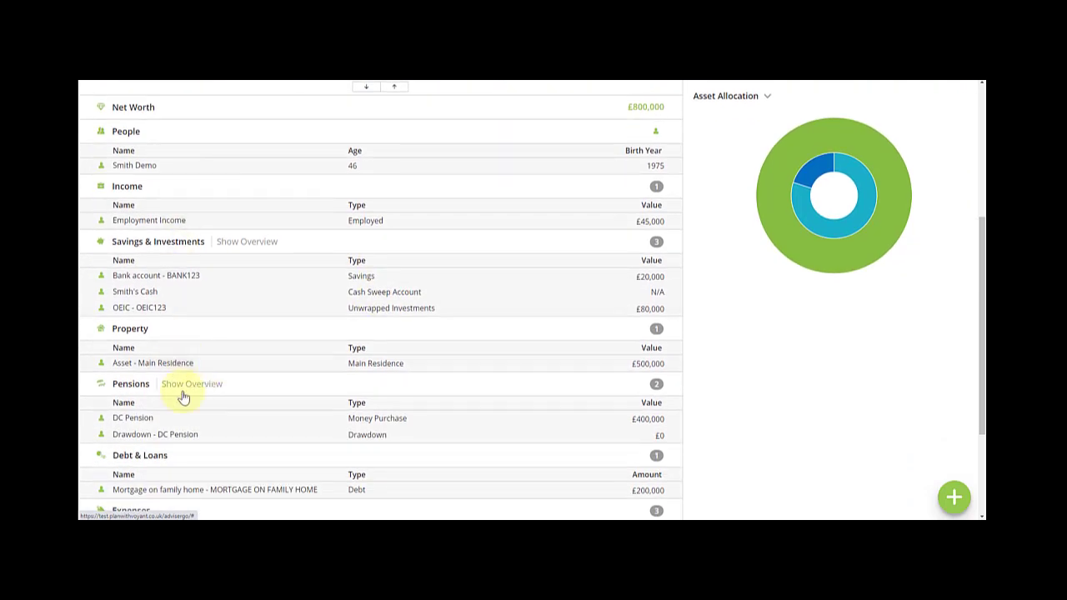
pyautogui.scroll(3, 436, 457)
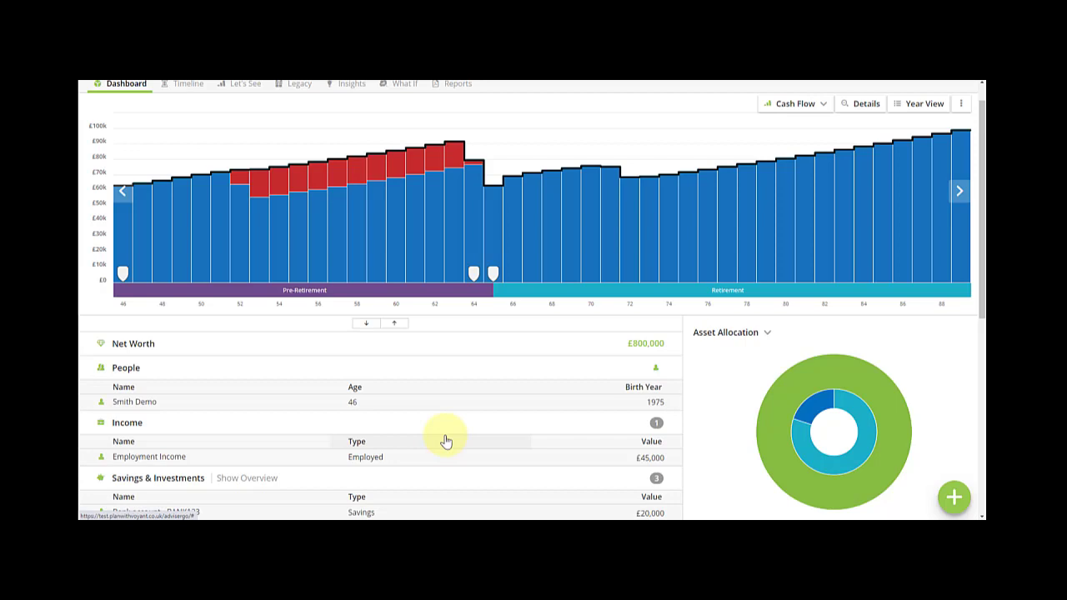
pyautogui.scroll(1, 453, 452)
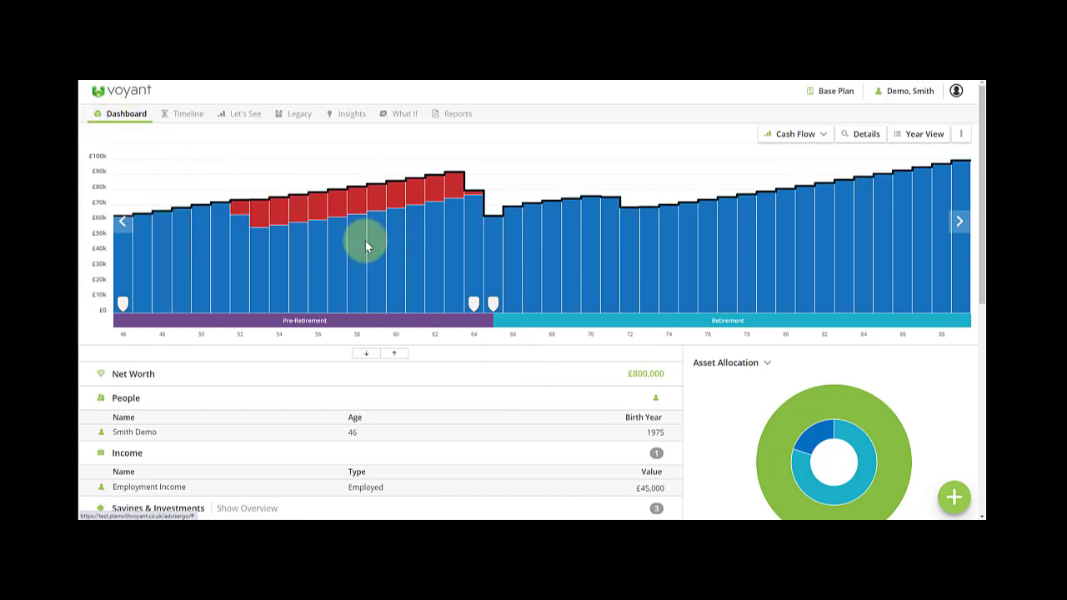
pyautogui.click(955, 499)
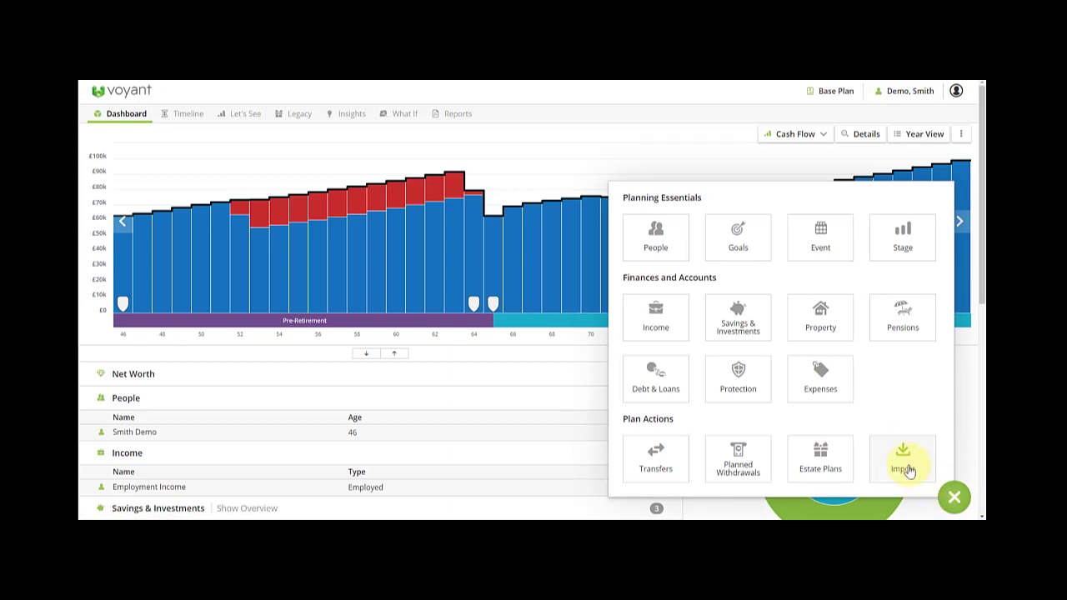
# - Search Iress for 'demo' and select the Smith/Demo client to review its records
pyautogui.click(905, 466)
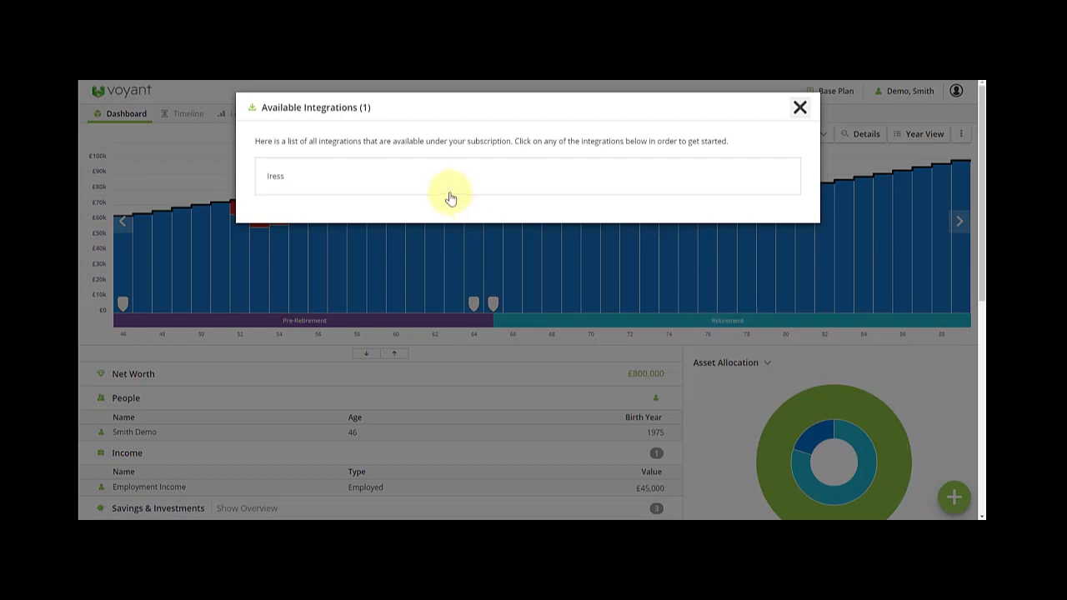
pyautogui.click(449, 187)
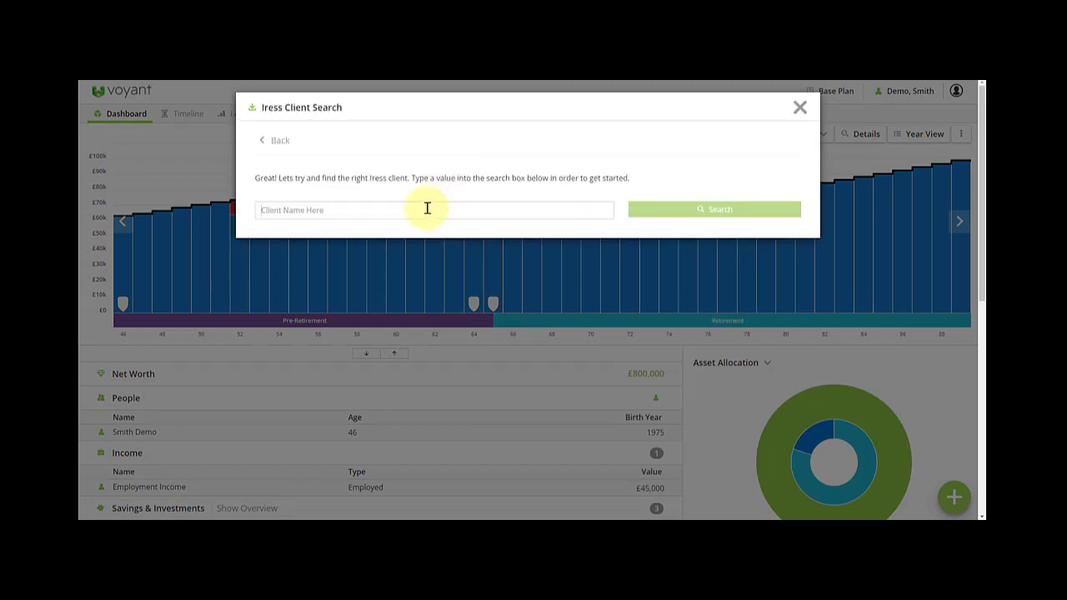
pyautogui.click(427, 208)
pyautogui.write('demo')
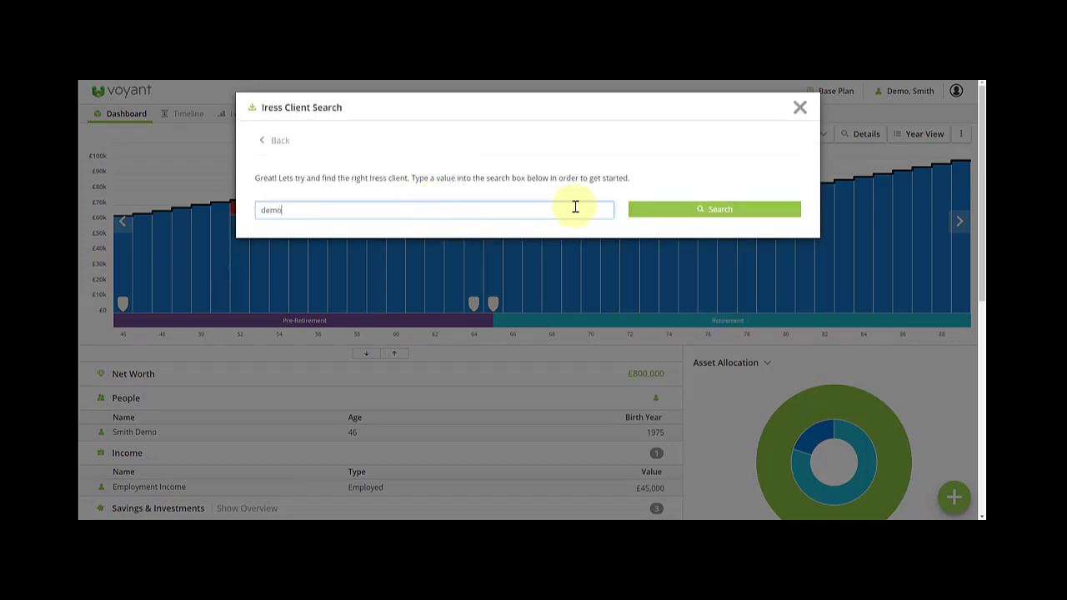
pyautogui.click(684, 210)
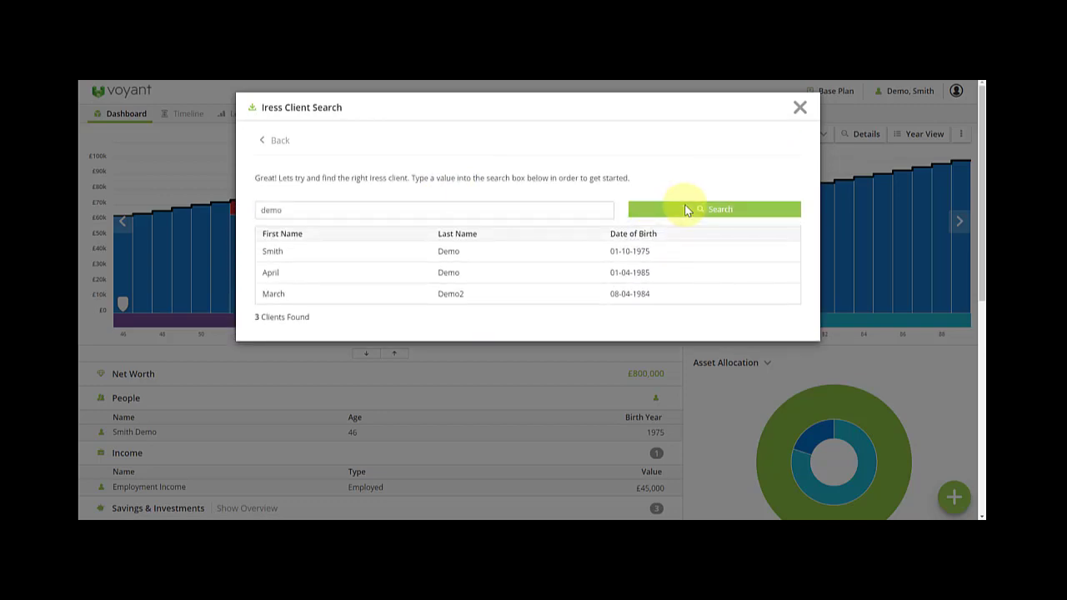
pyautogui.click(487, 258)
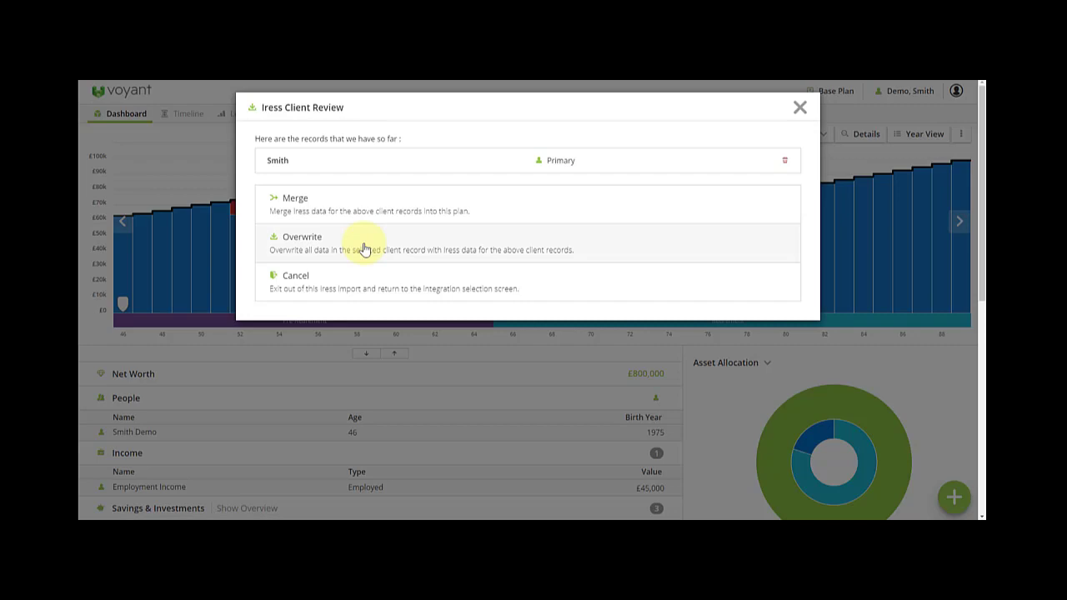
# - Merge the Iress data despite the people-mismatch warning and pass the People and Events steps
pyautogui.click(380, 205)
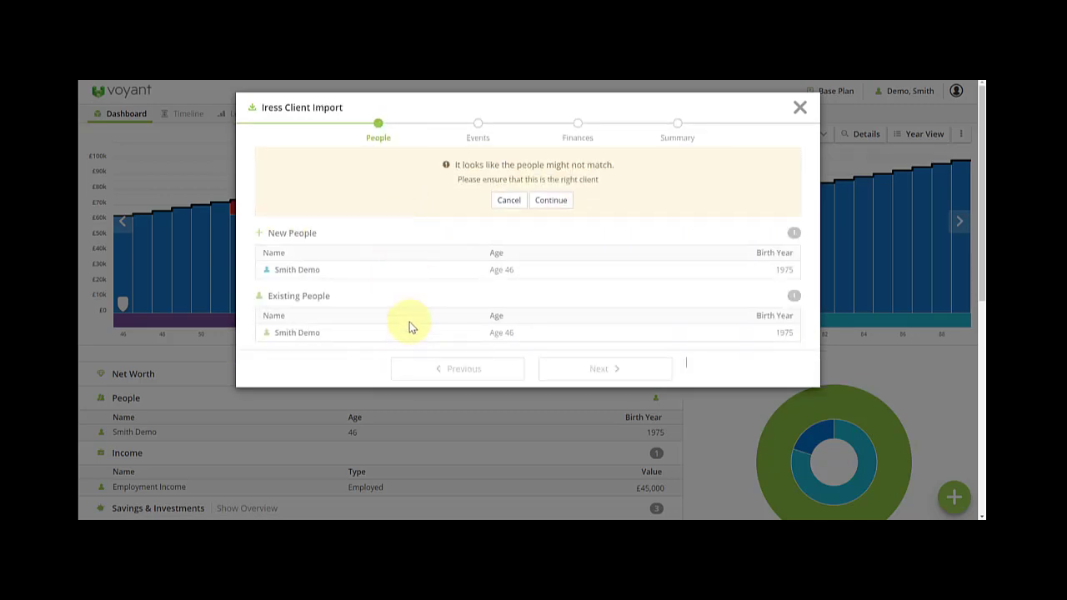
pyautogui.click(552, 202)
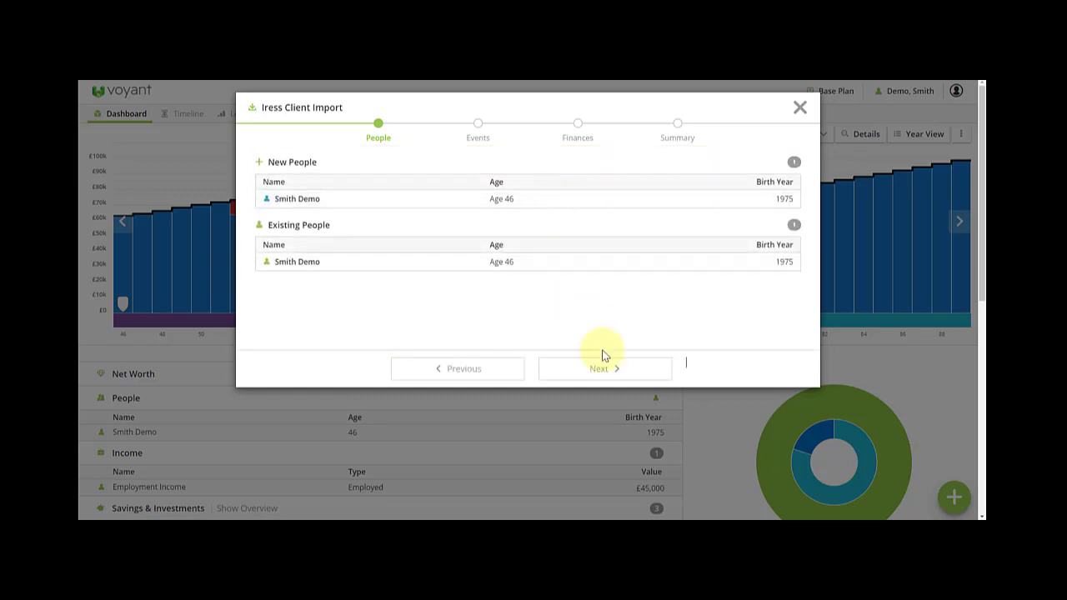
pyautogui.click(618, 373)
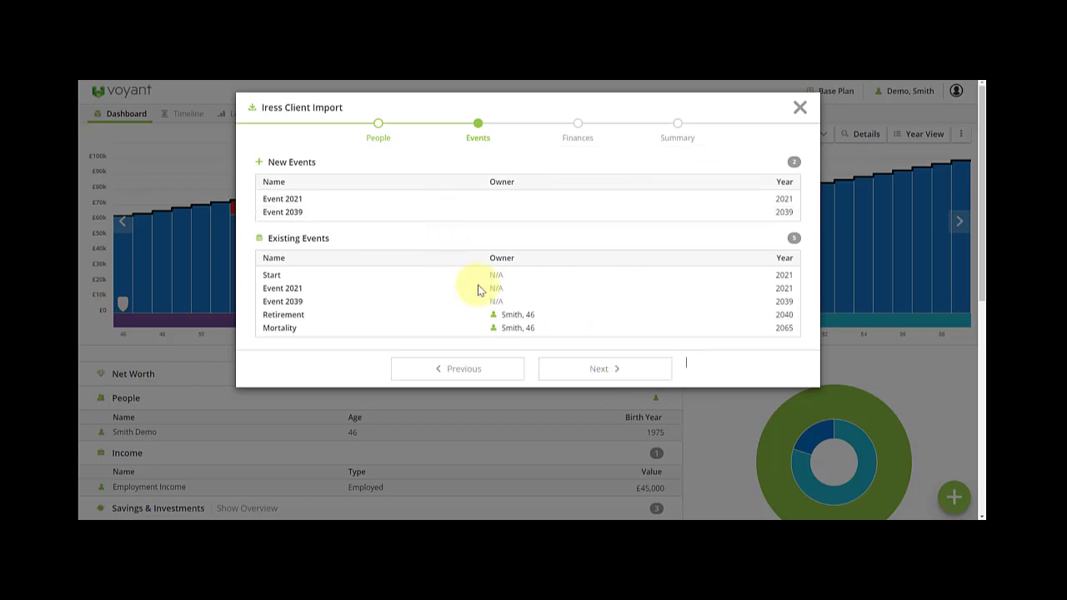
pyautogui.click(597, 369)
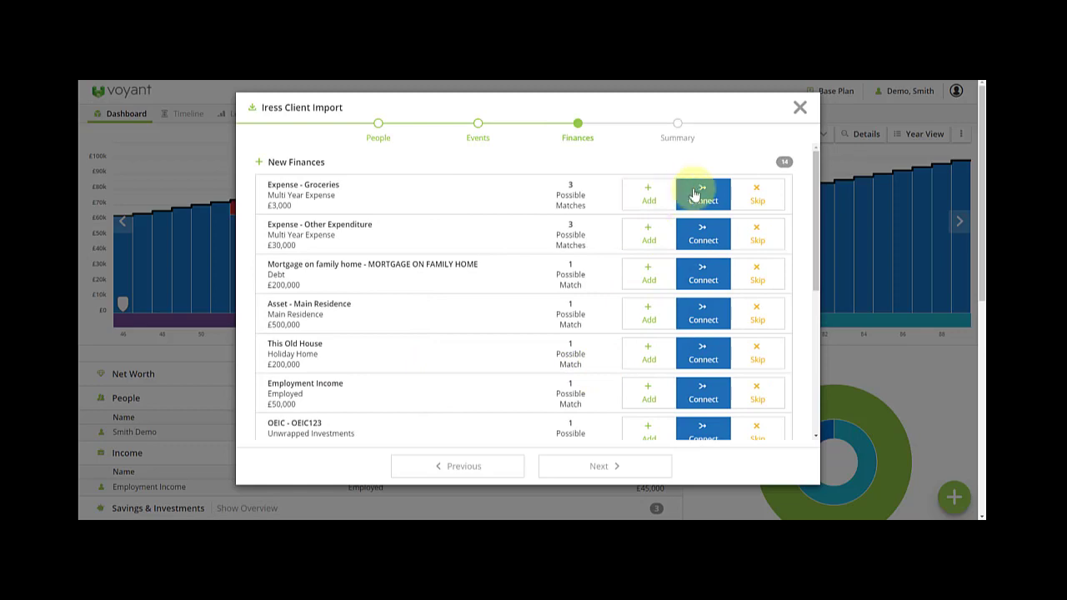
# - Set the £3,000 Groceries expense to connect instead of skip, then begin the account-by-account review of 13 accounts
pyautogui.click(750, 194)
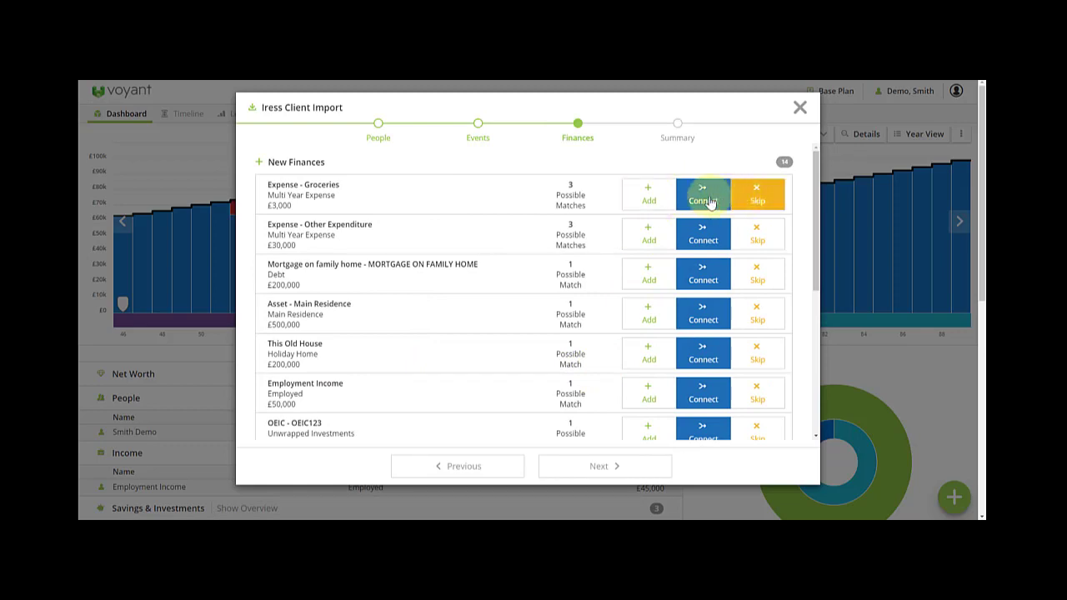
pyautogui.click(707, 201)
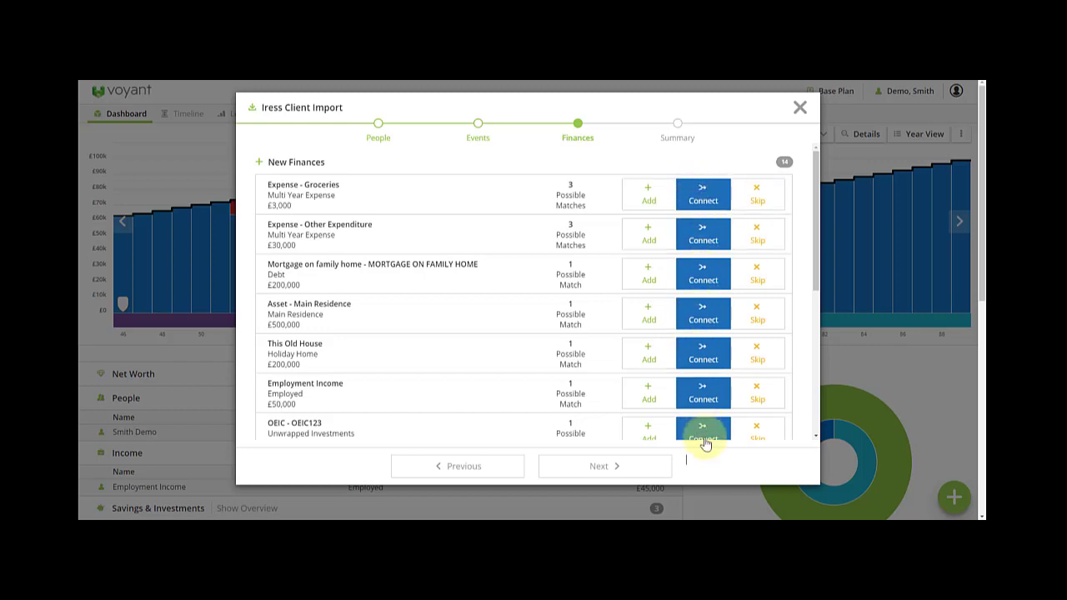
pyautogui.click(595, 466)
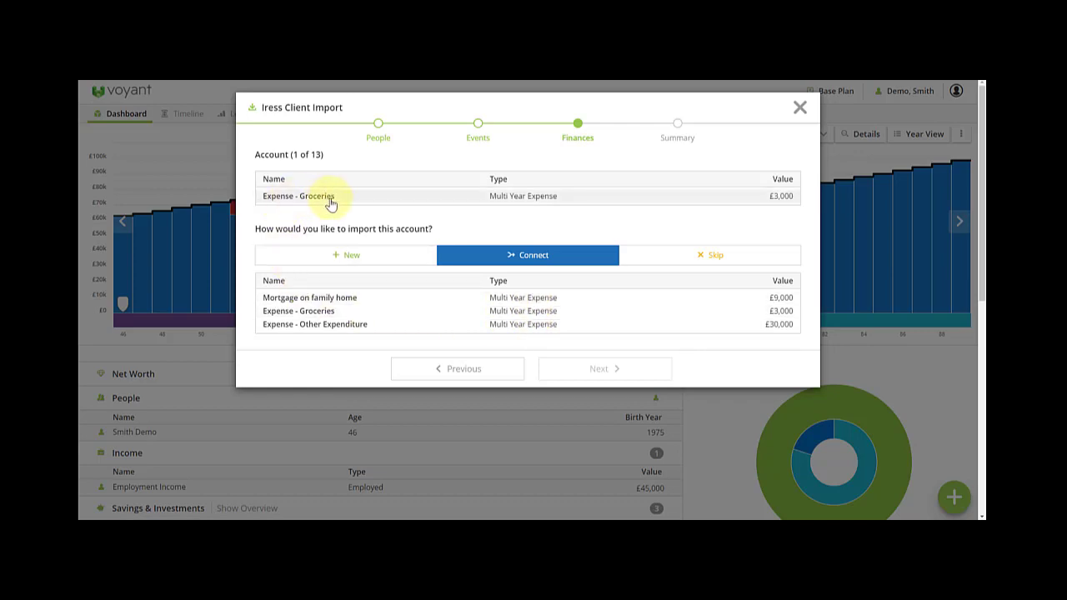
# - Connect Groceries, Other Expenditure, the mortgage and Main Residence to their matches, adding This Old House as new
pyautogui.click(317, 313)
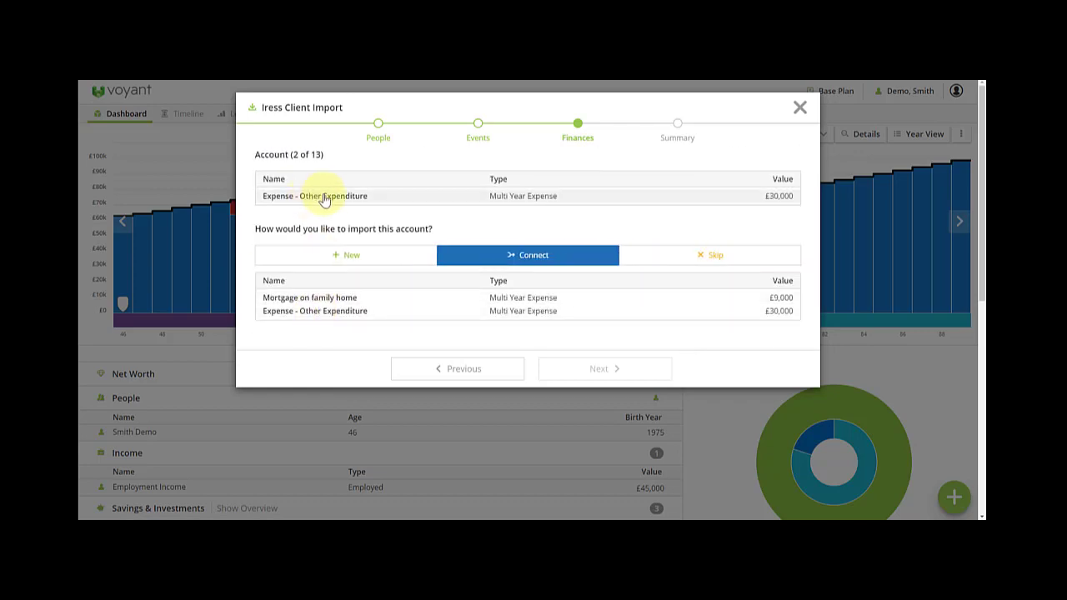
pyautogui.click(361, 311)
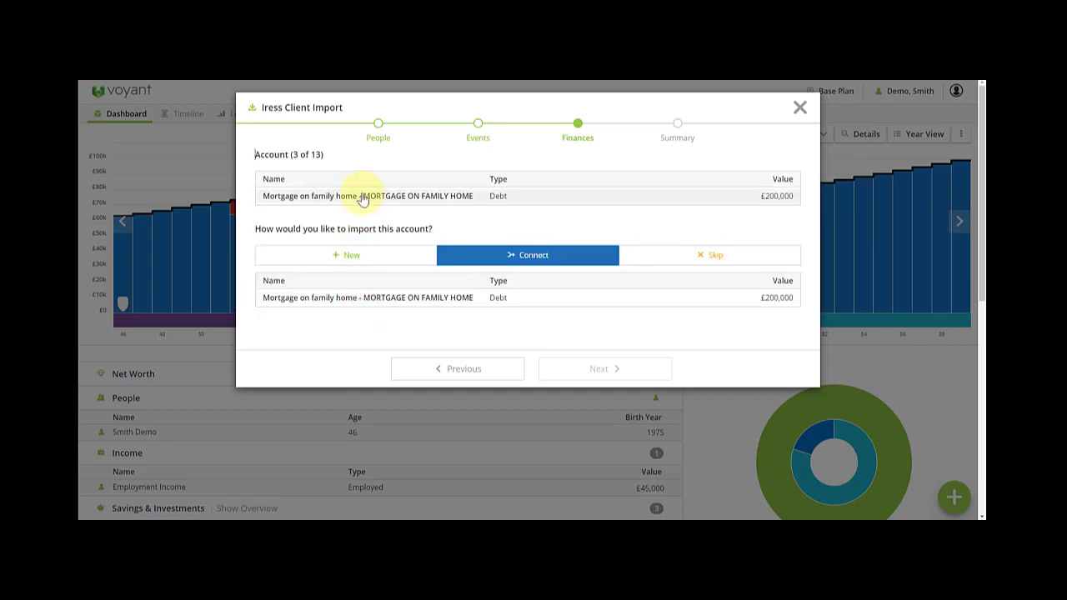
pyautogui.click(387, 304)
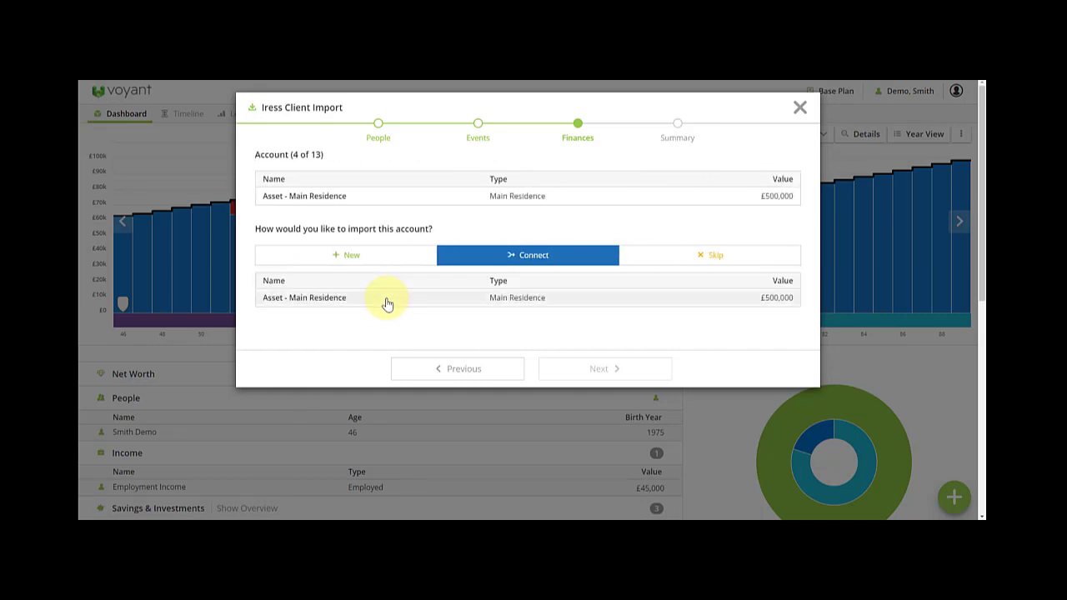
pyautogui.click(386, 304)
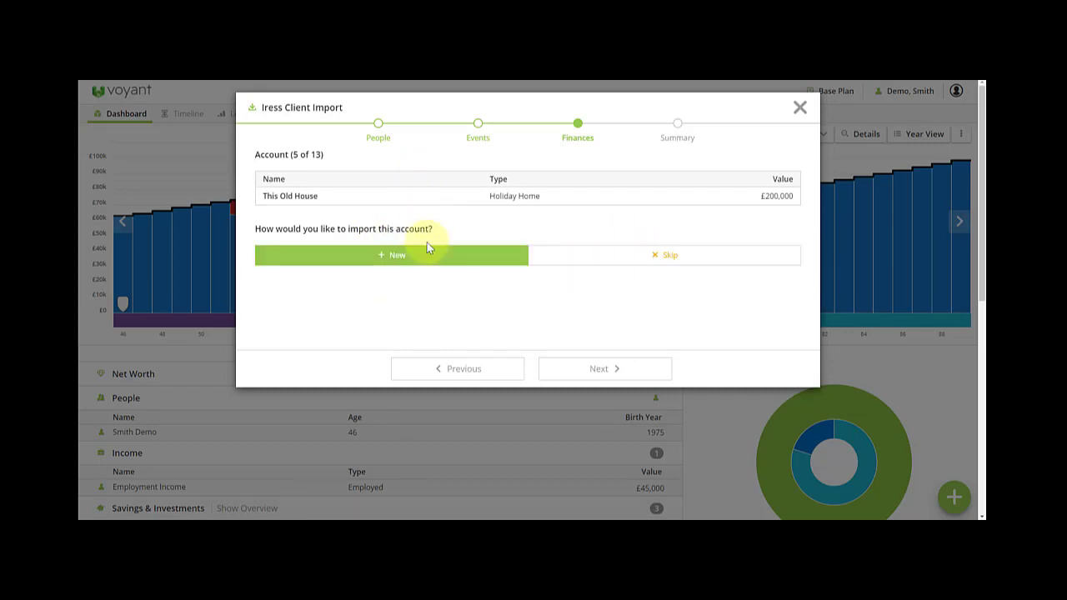
pyautogui.click(595, 369)
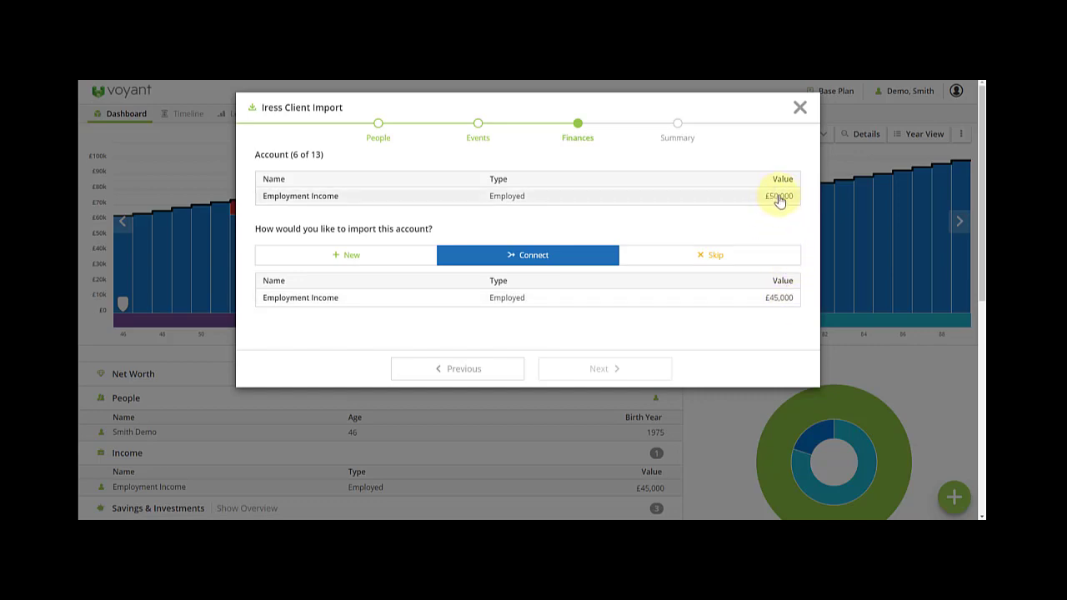
# - Connect Employment Income to £45,000, OEIC123 to £80,000, DC Pension, and YOPPPP to BANK123
pyautogui.click(352, 257)
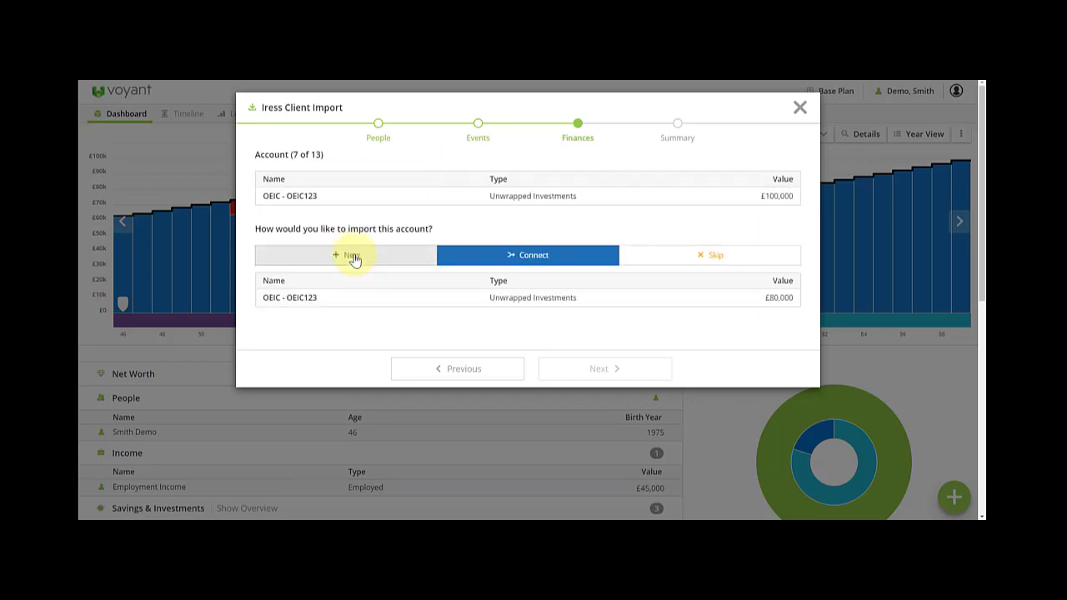
pyautogui.click(452, 377)
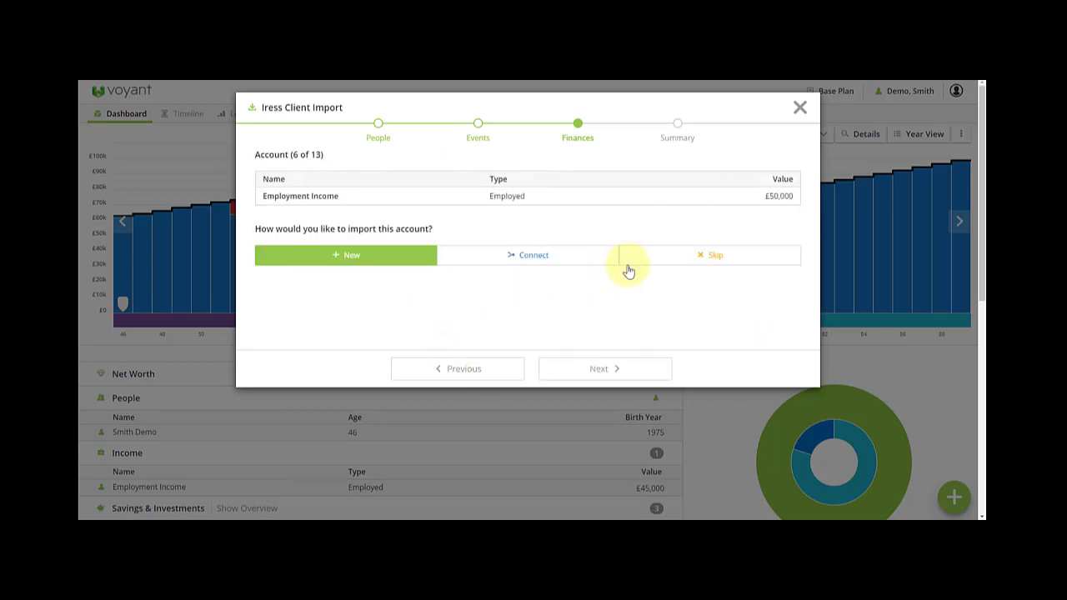
pyautogui.click(566, 267)
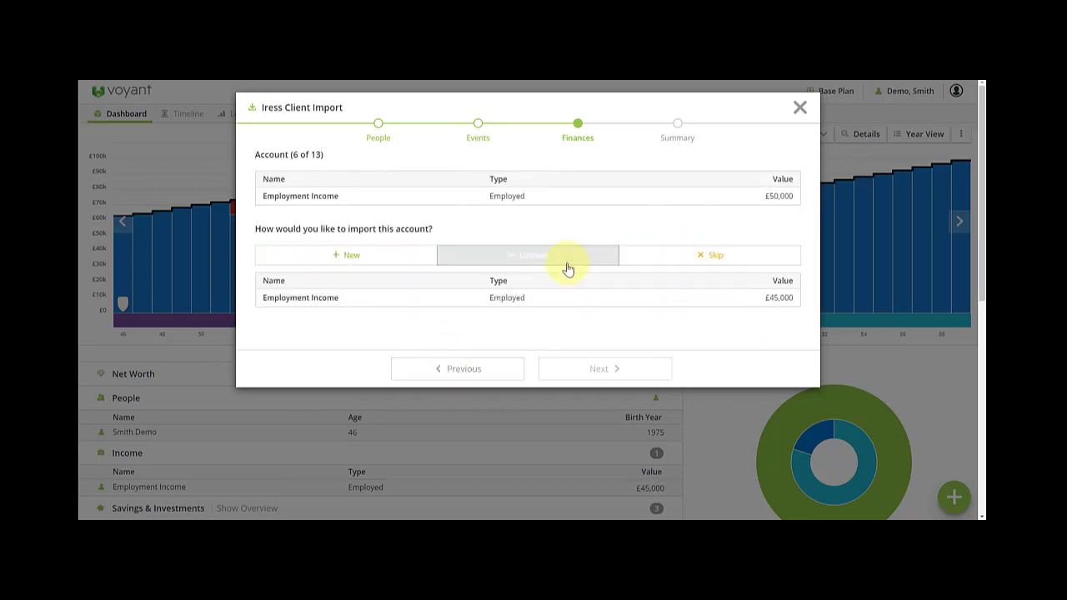
pyautogui.click(539, 301)
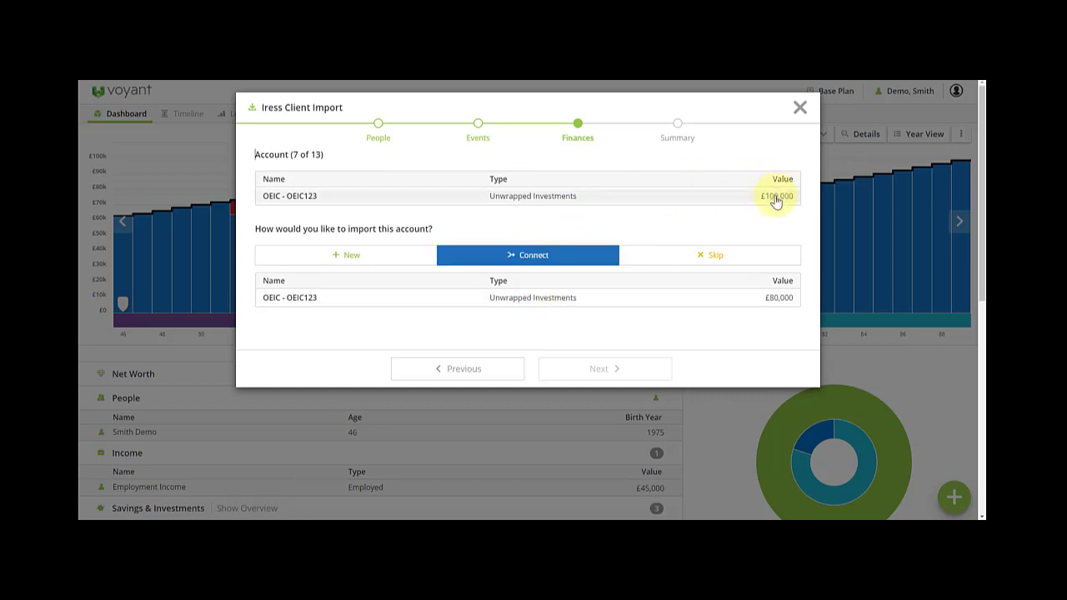
pyautogui.click(529, 302)
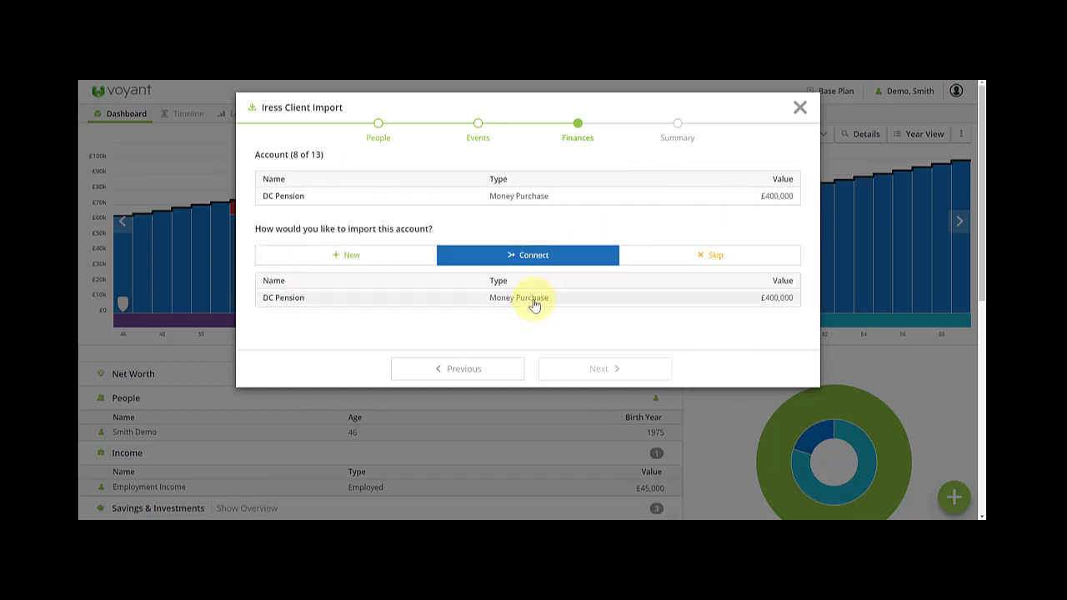
pyautogui.click(532, 302)
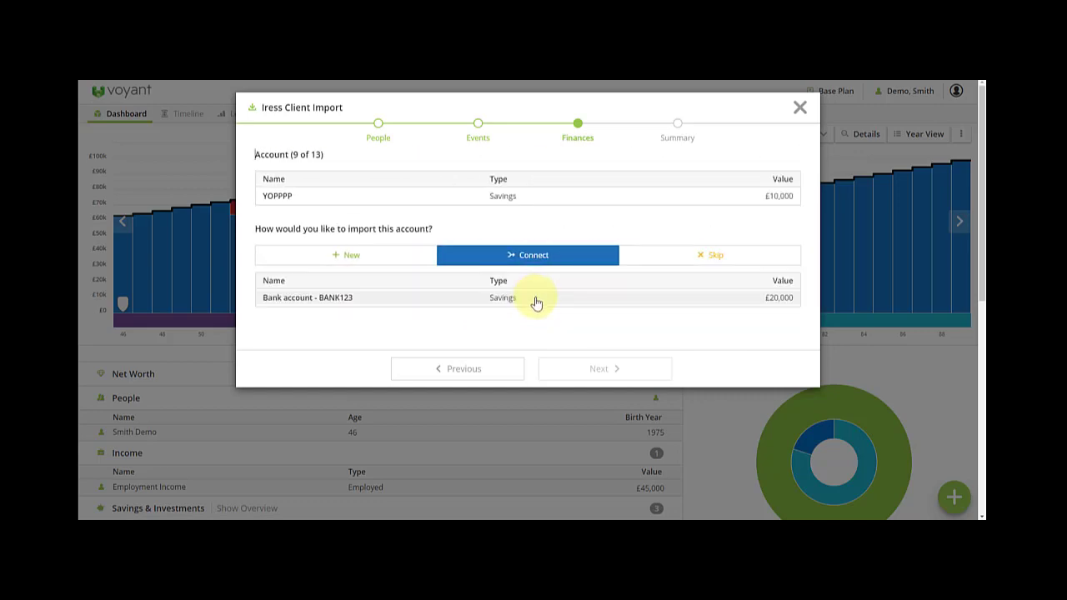
pyautogui.click(536, 302)
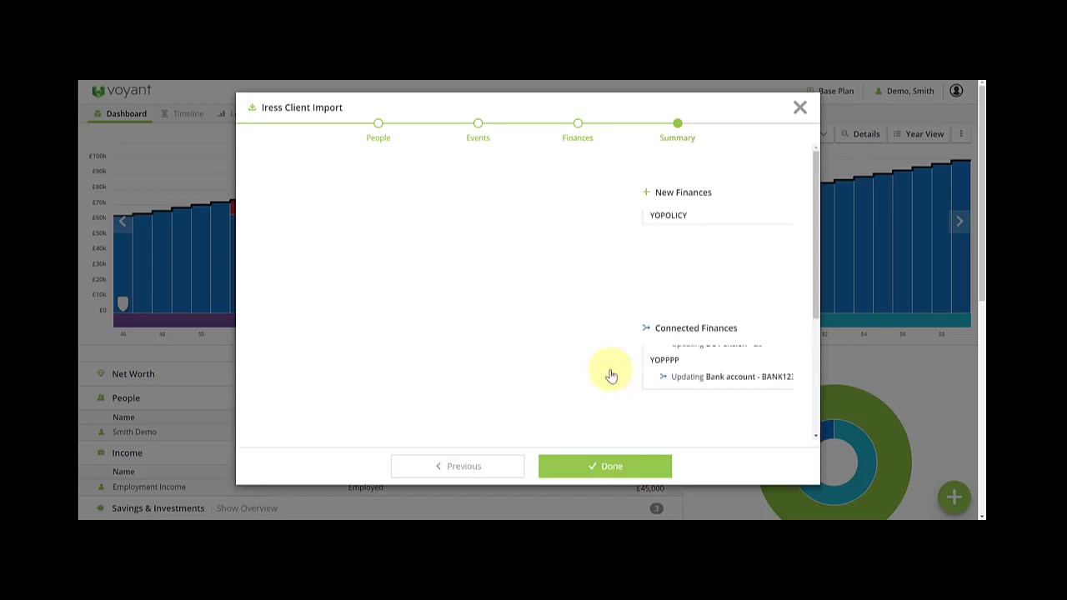
# - Finish the import and check the expanded dashboard: £1,060,000 net worth, £50,000 employment income
pyautogui.click(625, 465)
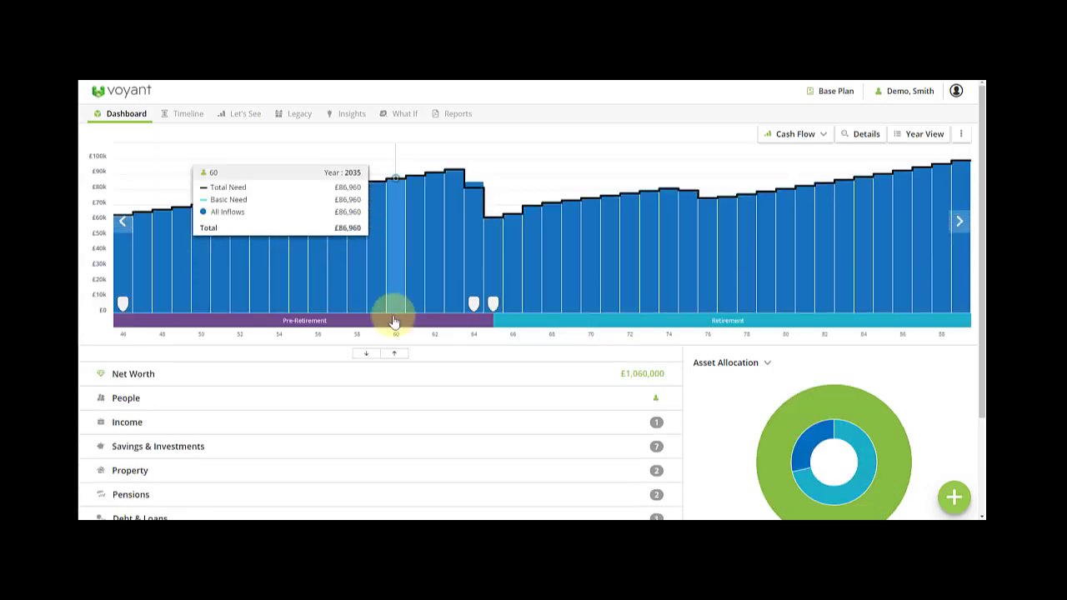
pyautogui.click(371, 358)
pyautogui.scroll(-4, 370, 342)
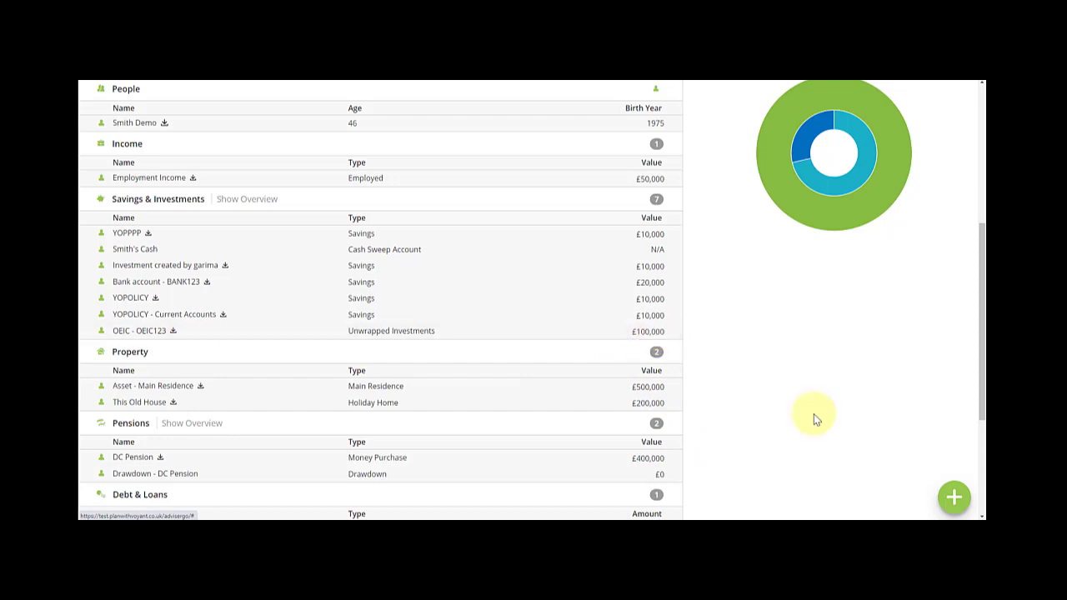
pyautogui.scroll(4, 814, 413)
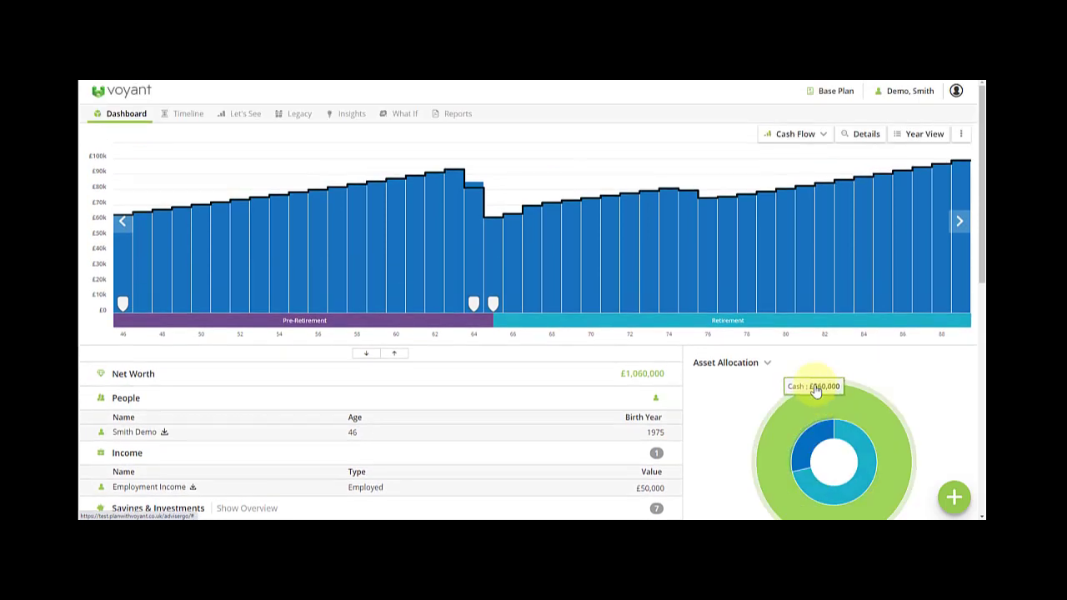
pyautogui.click(955, 498)
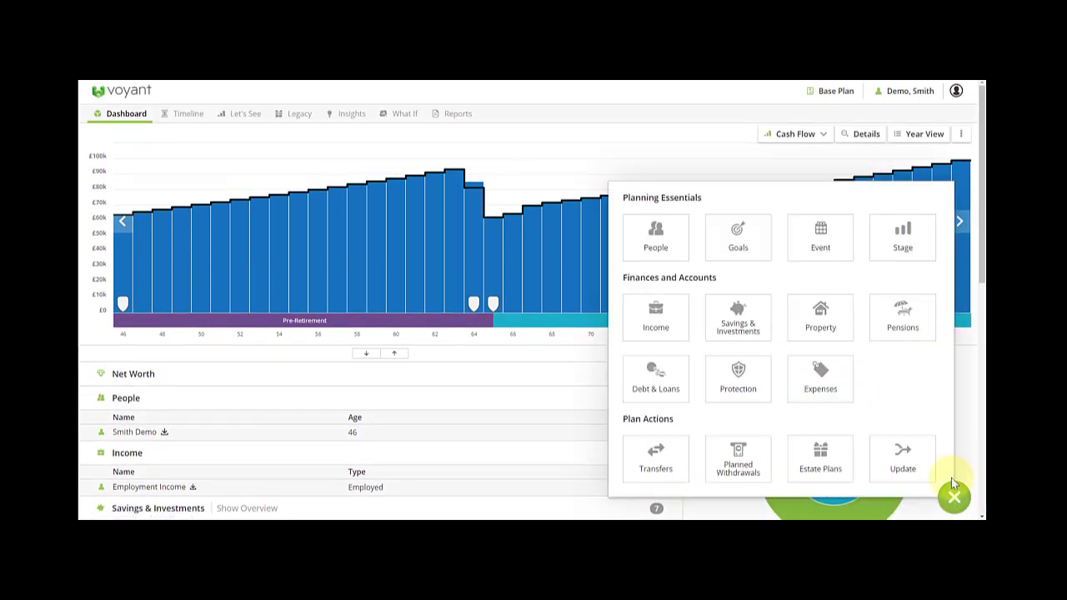
pyautogui.click(908, 463)
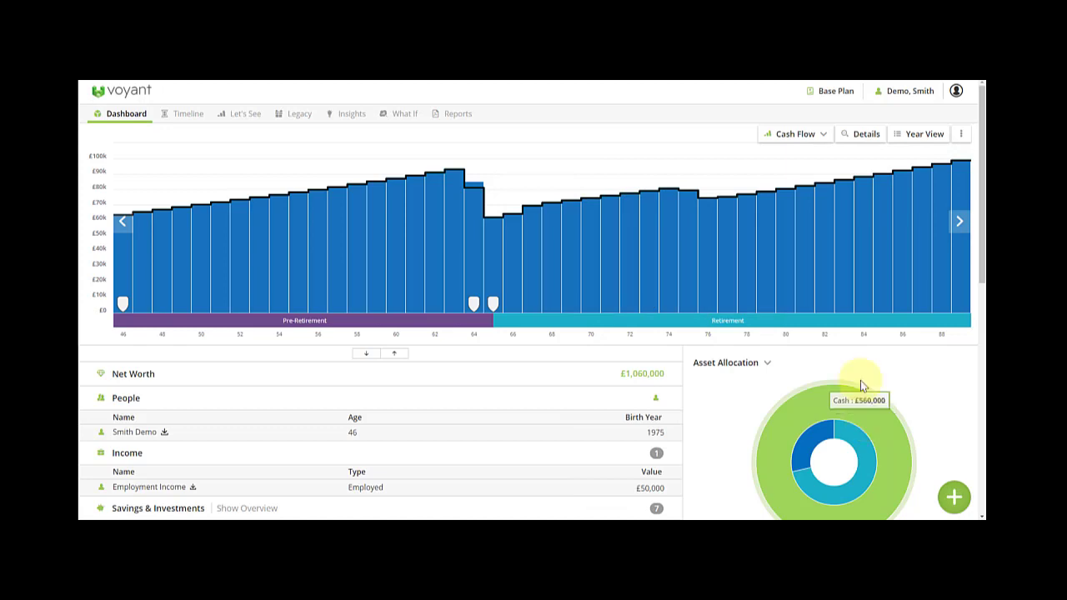
# - In a new tab, search the Voyant Help Center for 'iress integ' and open the Iress Integration article
pyautogui.hotkey('ctrl', 't')
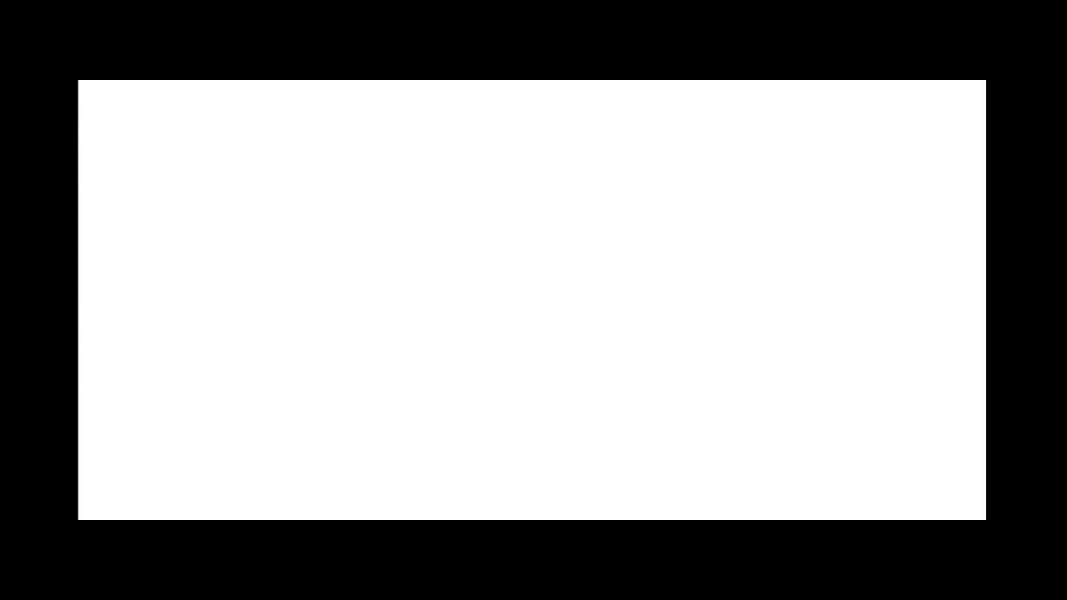
pyautogui.click(136, 86)
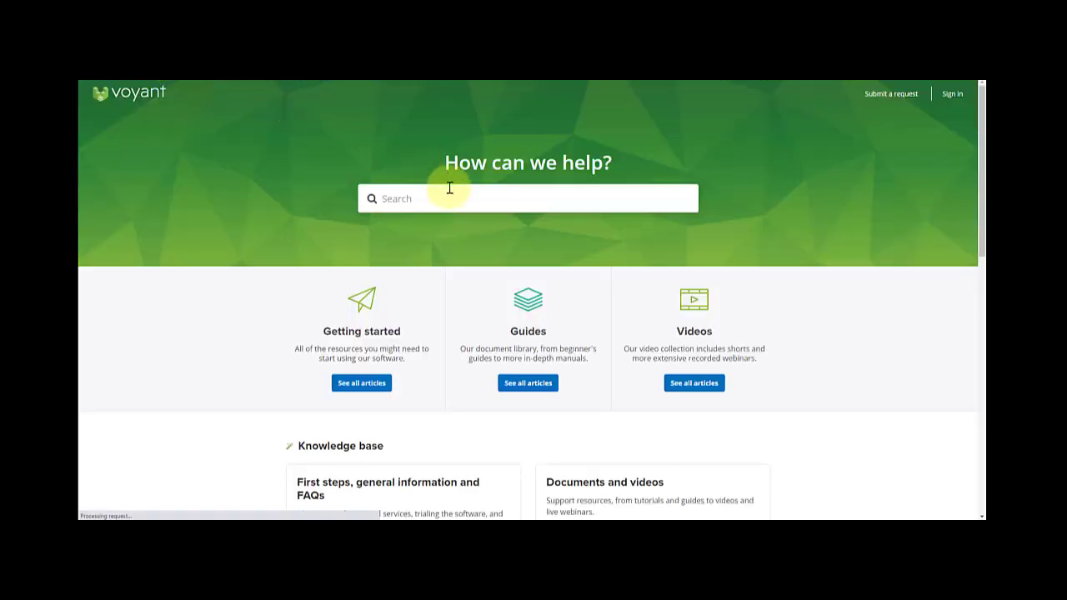
pyautogui.click(448, 197)
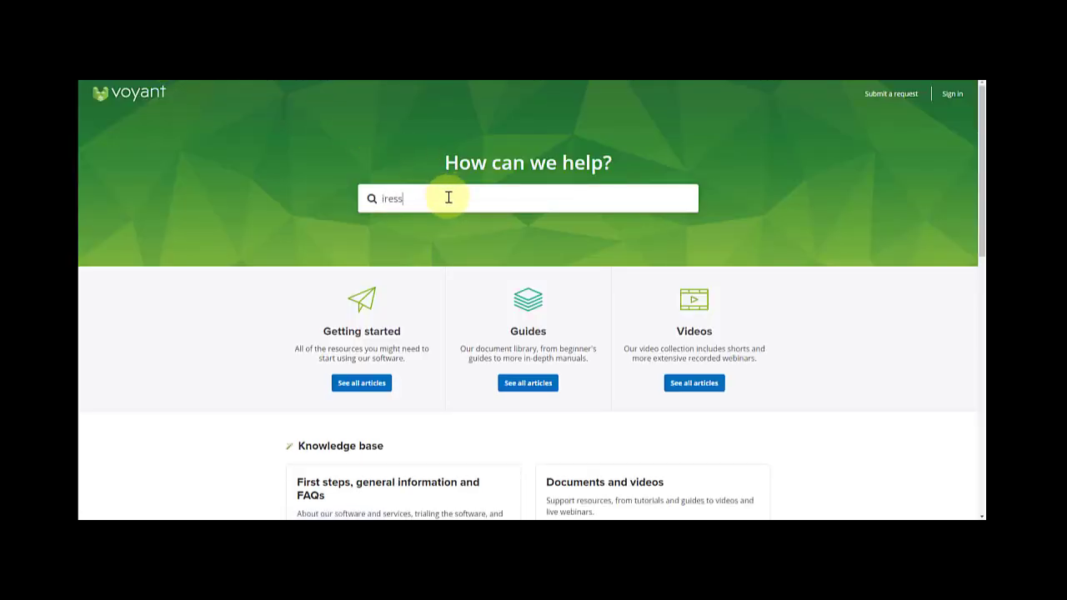
pyautogui.write('iress integ')
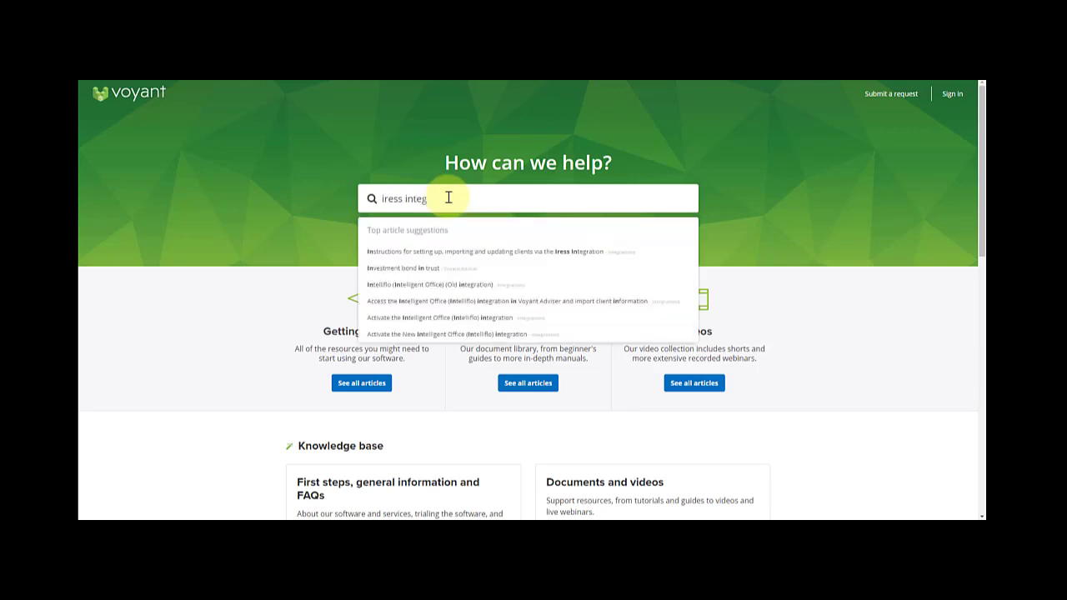
pyautogui.click(464, 252)
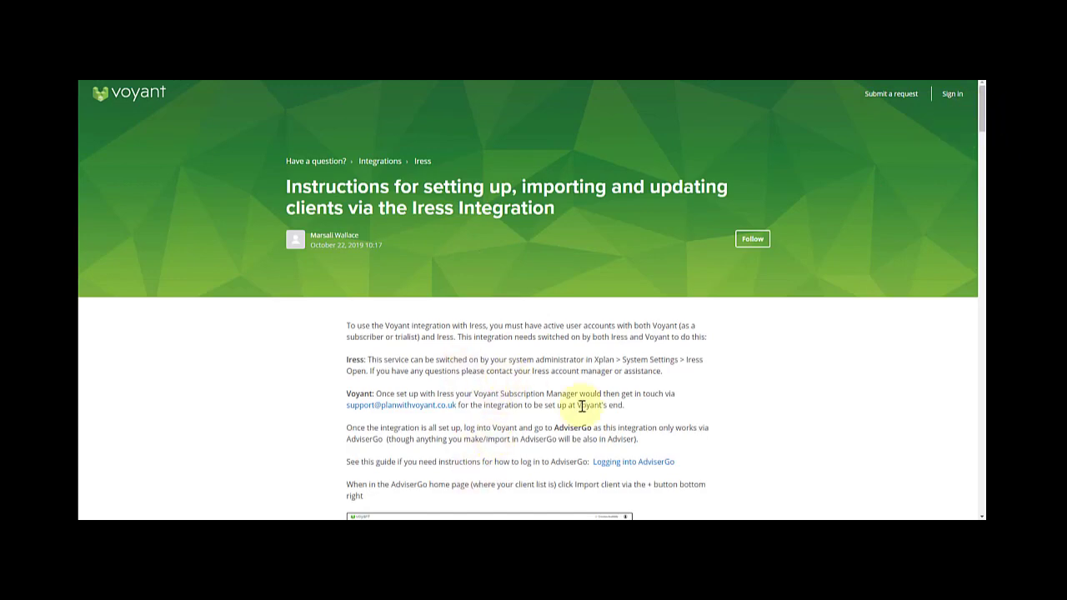
pyautogui.moveTo(981, 119); pyautogui.dragTo(986, 404)
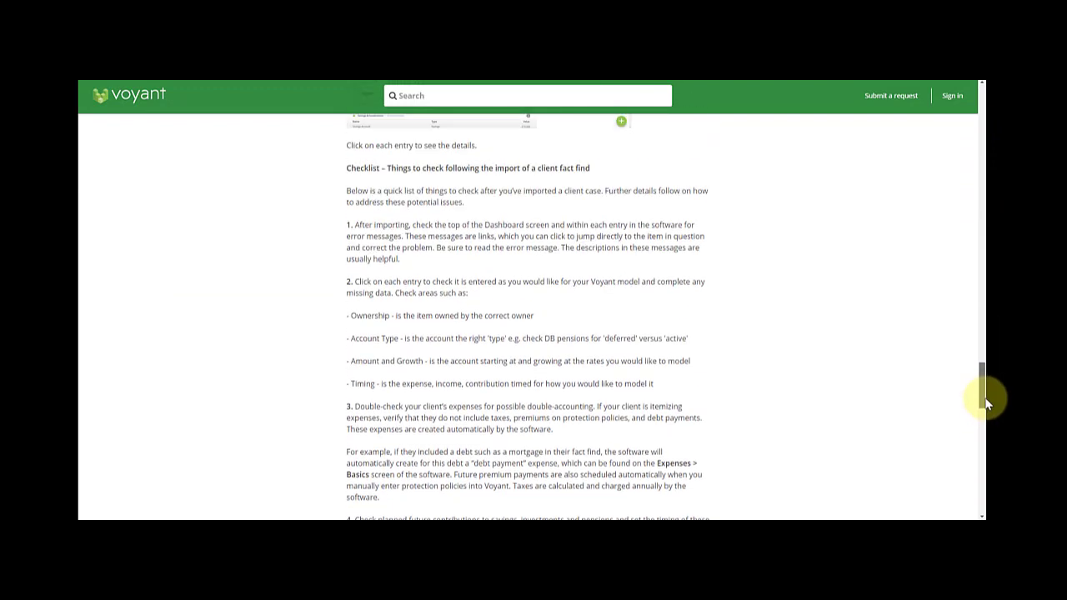